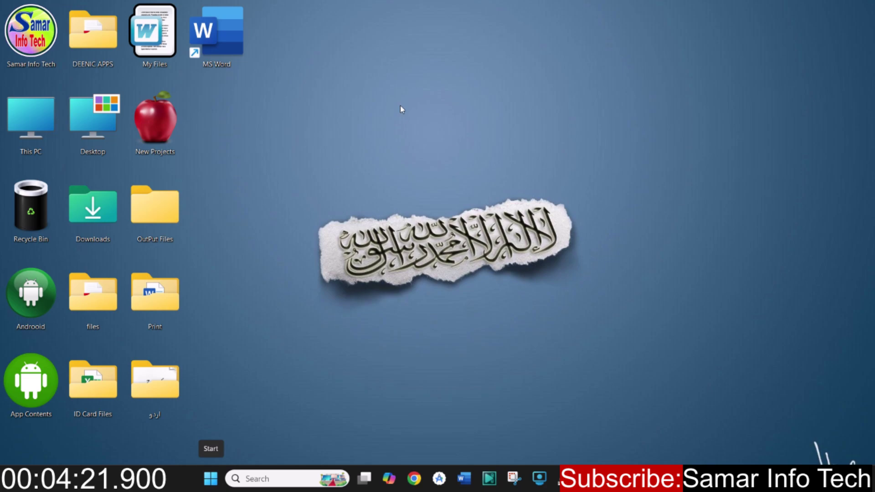
# Step: Search the Start menu for 'ms' to find Word, then launch Word from its desktop shortcut
pyautogui.click(211, 481)
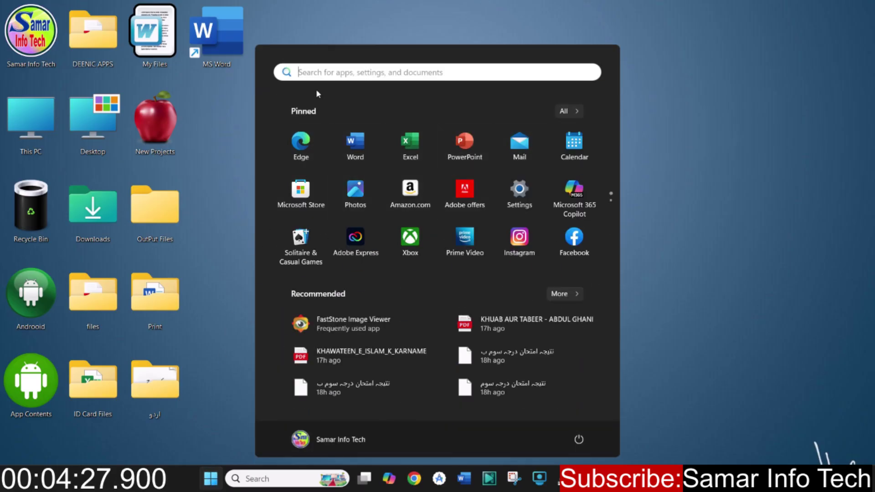
pyautogui.click(321, 72)
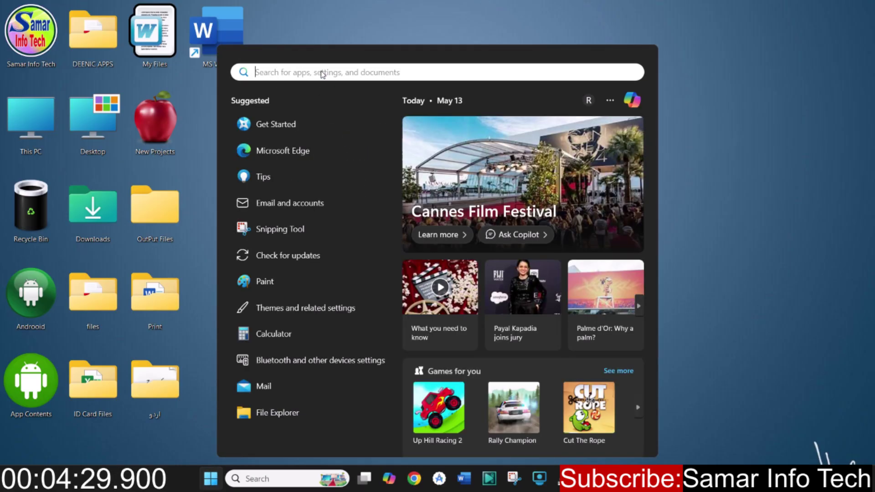
pyautogui.write('ms')
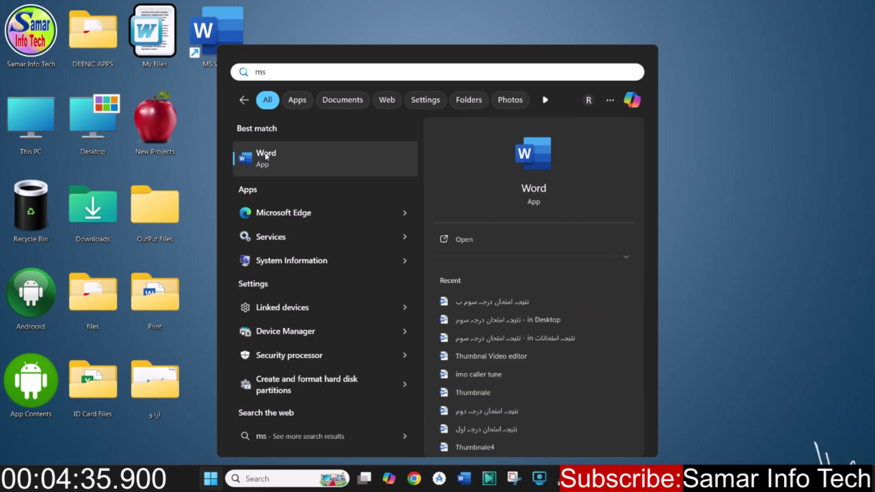
pyautogui.click(389, 154)
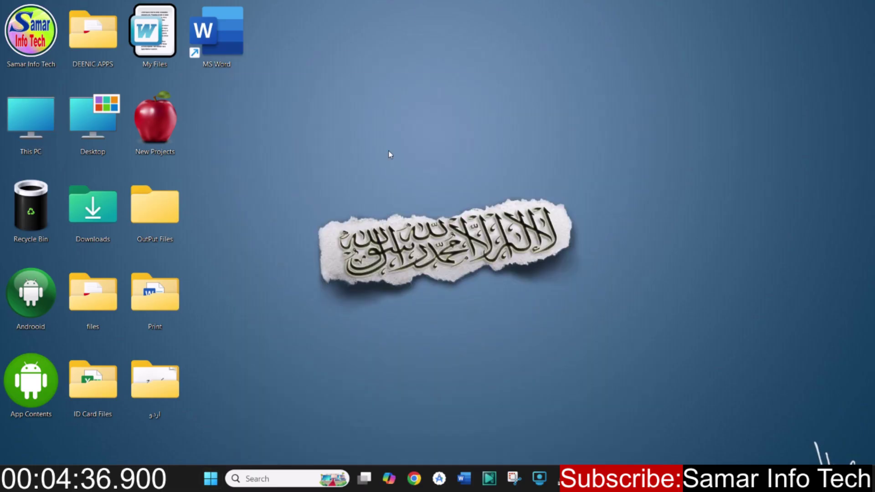
pyautogui.click(258, 479)
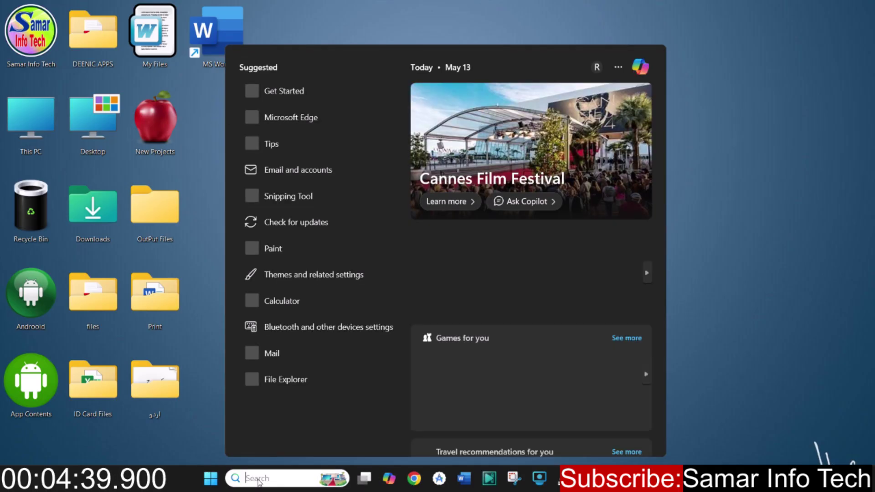
pyautogui.write('ms')
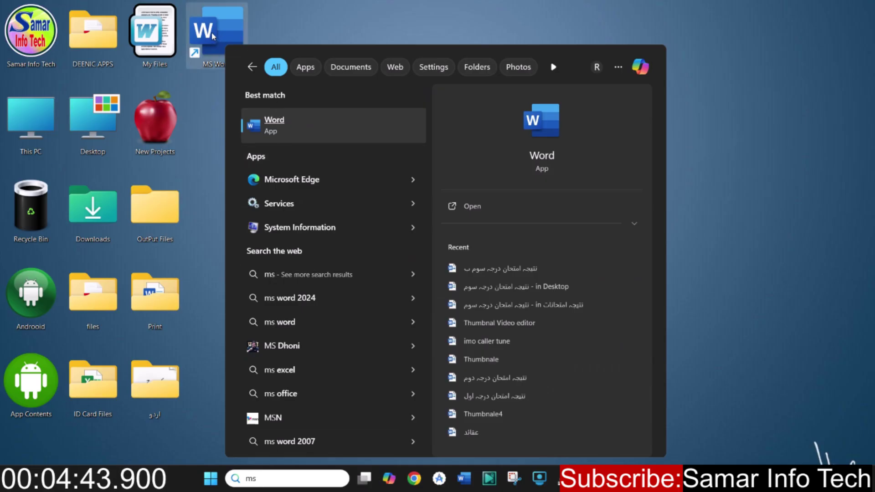
pyautogui.click(320, 19)
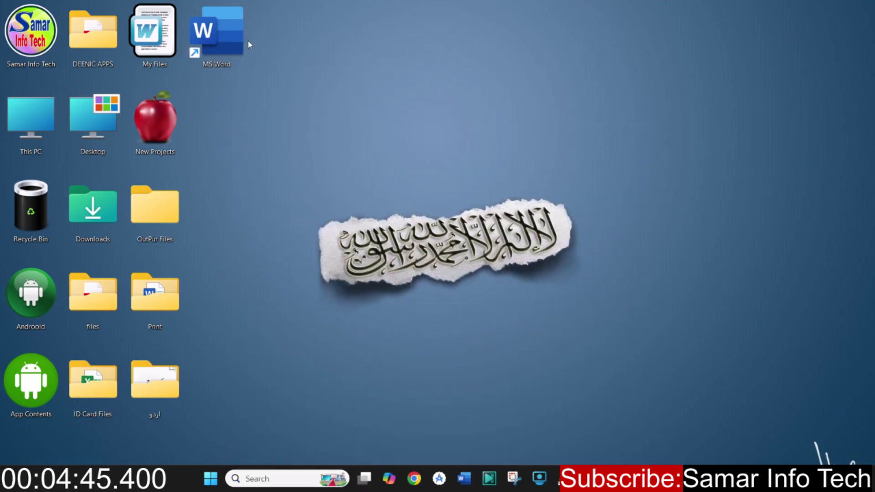
pyautogui.doubleClick(210, 39)
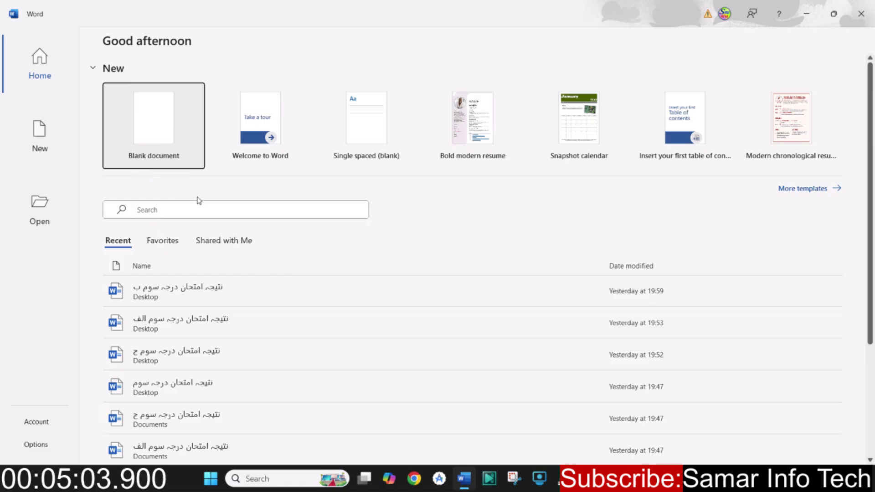
# Step: Create a new Blank document, Document1, from the Word start screen
pyautogui.click(157, 134)
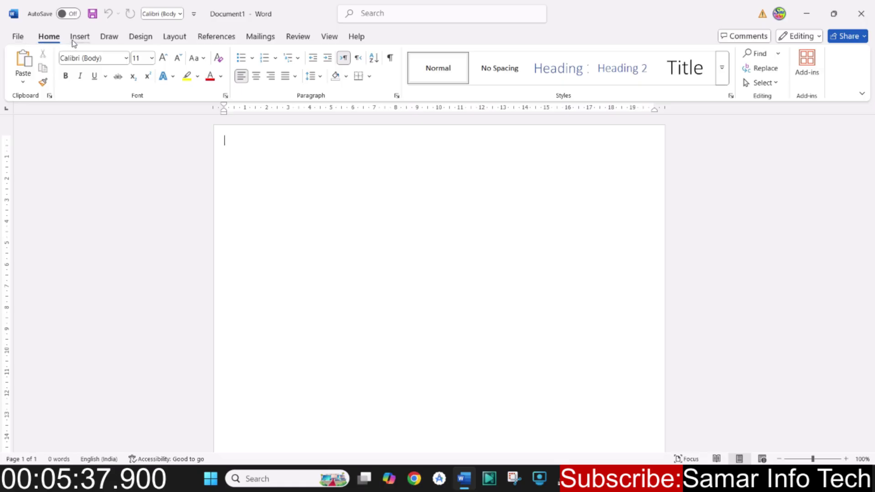
pyautogui.click(365, 16)
pyautogui.write('p')
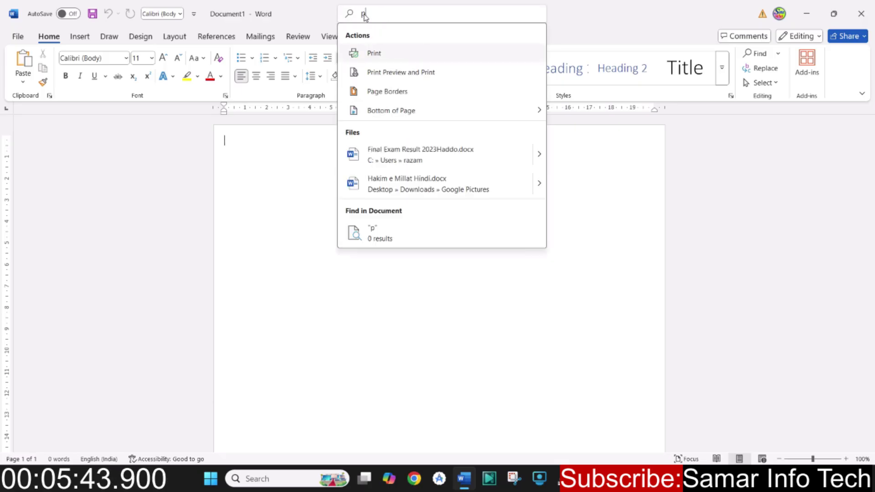
pyautogui.write('i')
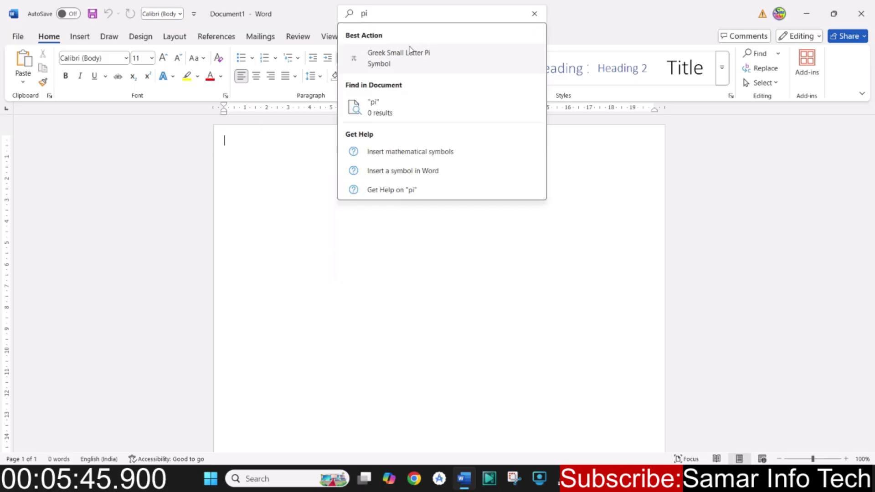
pyautogui.write('c')
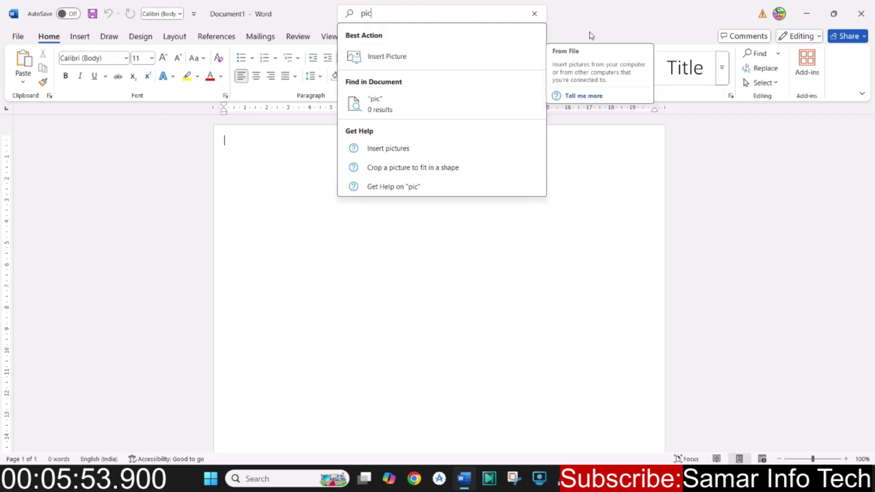
pyautogui.click(534, 15)
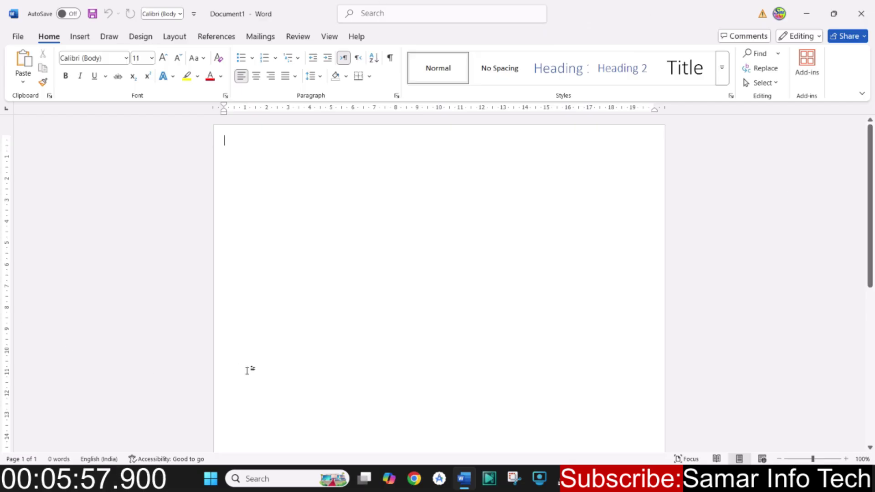
pyautogui.click(13, 16)
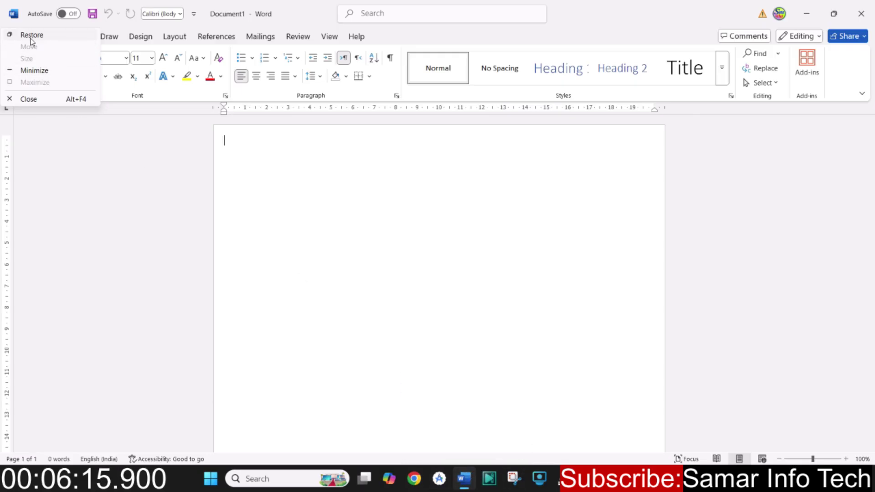
pyautogui.click(808, 15)
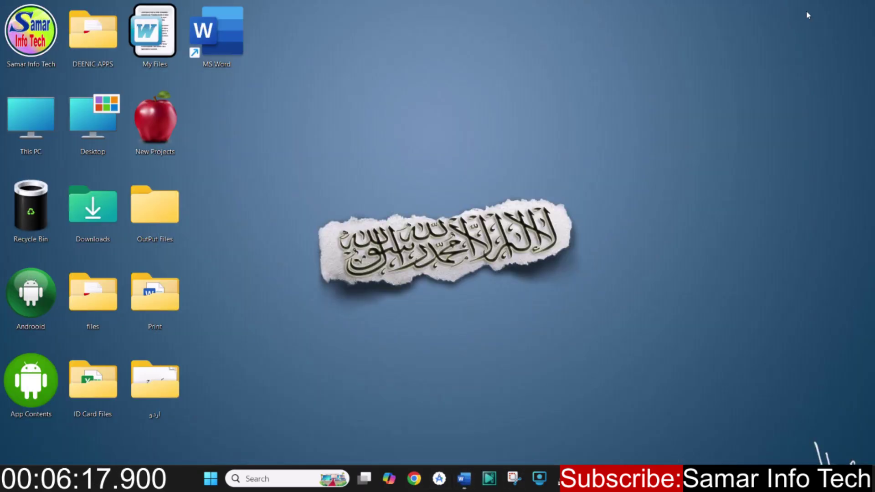
pyautogui.click(464, 483)
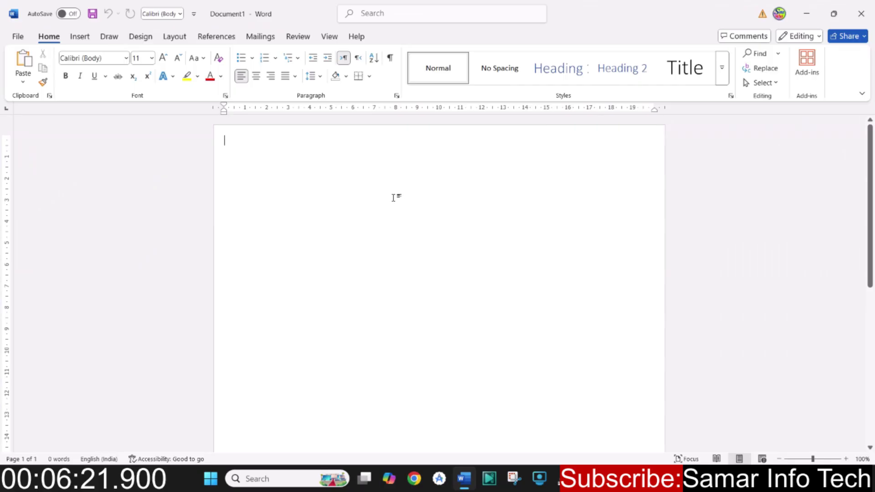
pyautogui.click(72, 14)
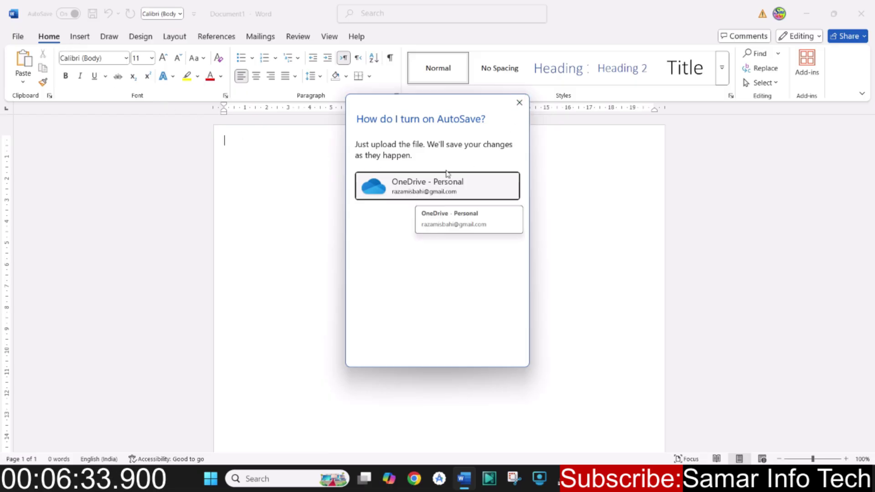
pyautogui.click(519, 105)
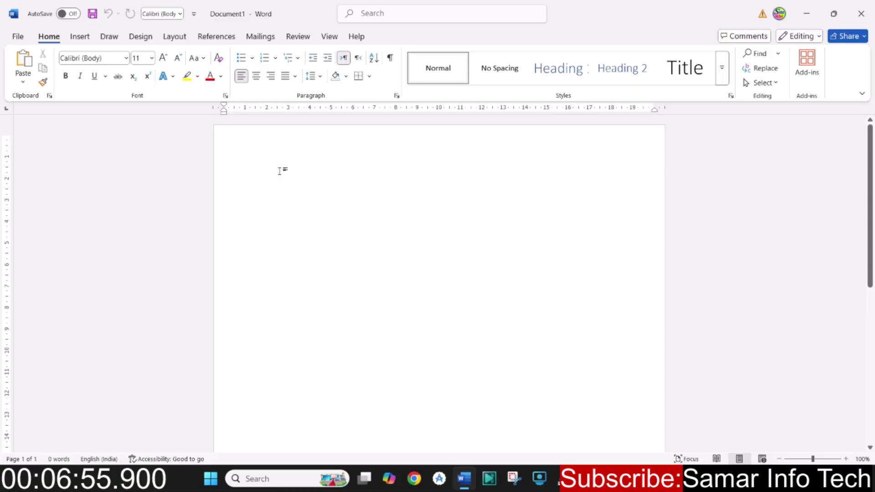
pyautogui.write('dhdjfh')
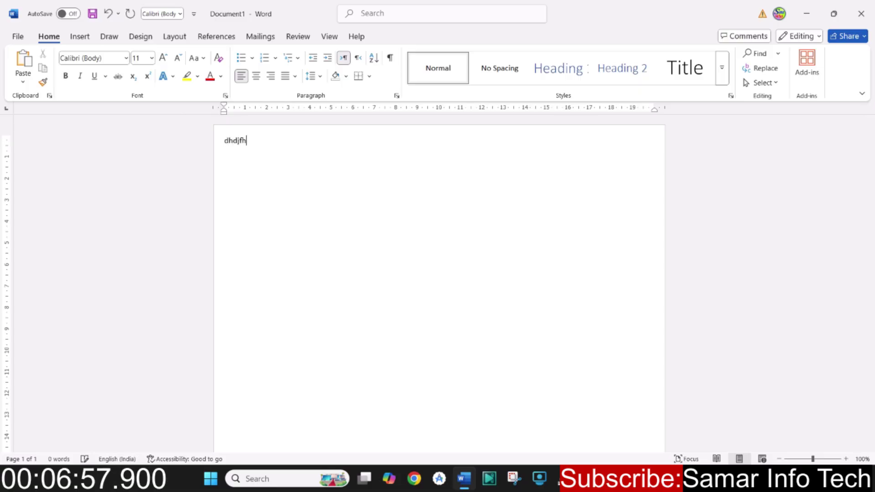
pyautogui.hotkey('ctrl', 'z')
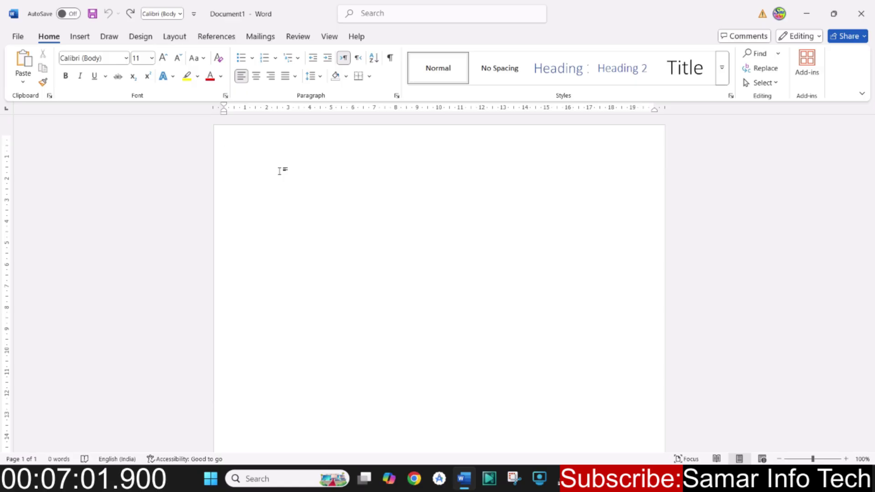
pyautogui.write('djhfjdhfdjfh')
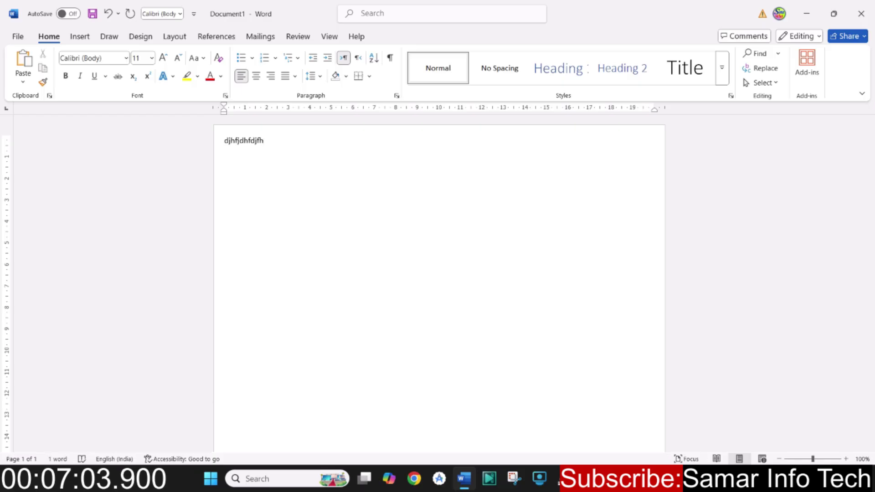
pyautogui.click(108, 15)
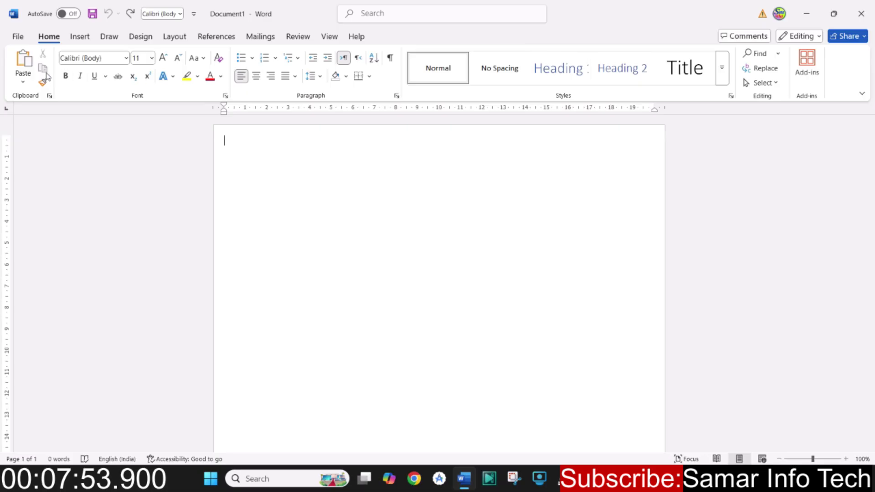
# Step: Look through the Insert and Home ribbons, finishing on the View tab
pyautogui.click(80, 37)
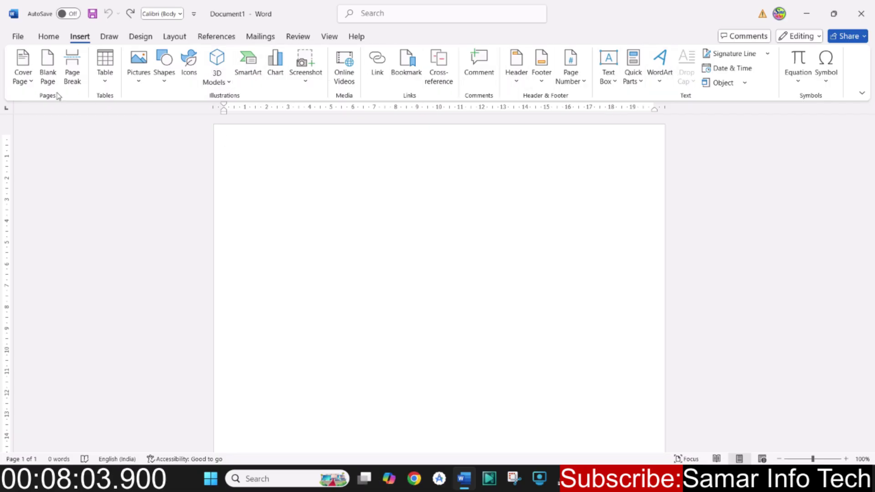
pyautogui.click(48, 36)
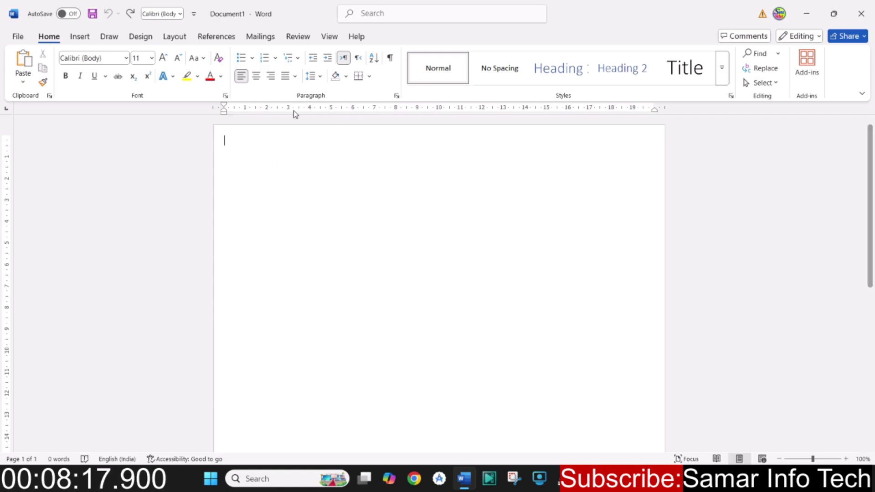
pyautogui.click(330, 37)
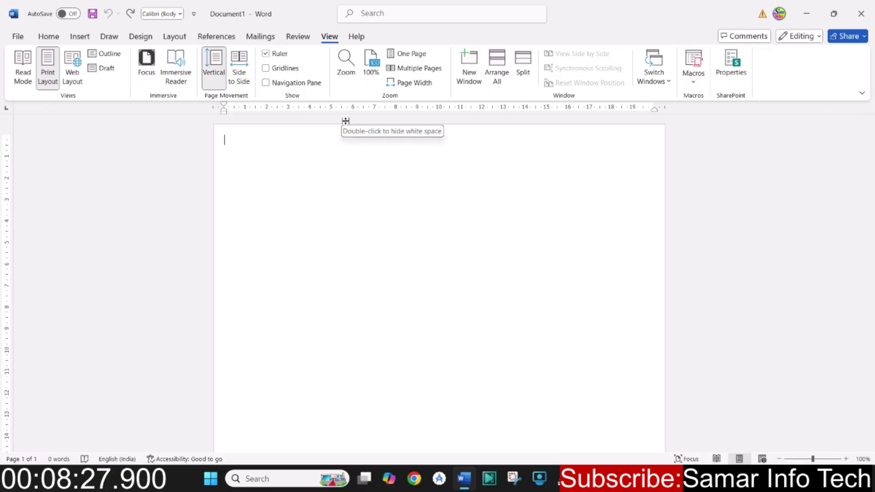
# Step: Turn the Ruler off and back on, then go back to the Home ribbon
pyautogui.click(265, 55)
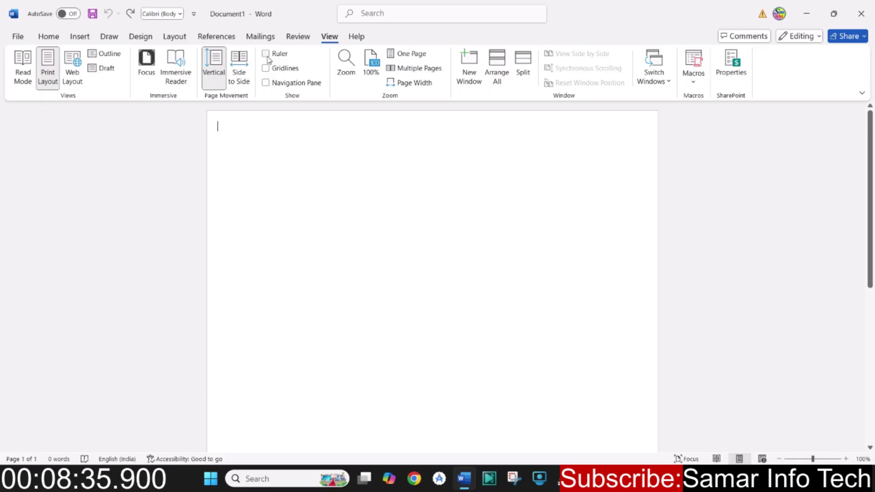
pyautogui.click(266, 55)
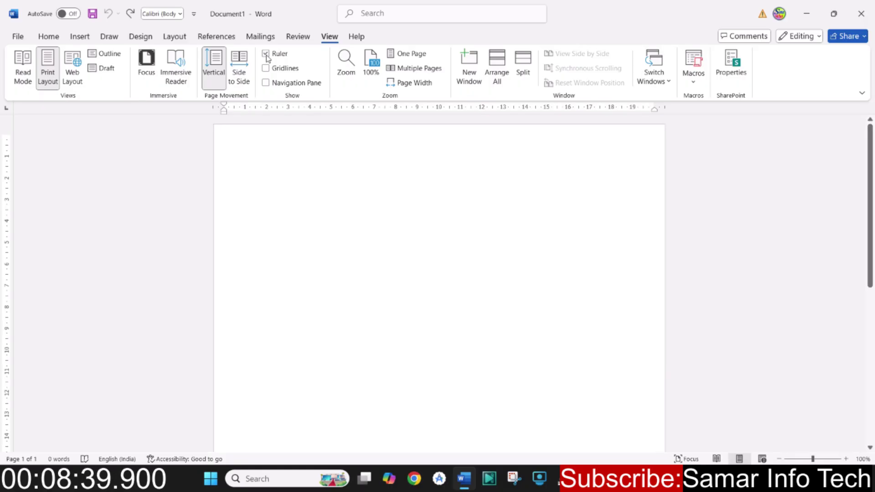
pyautogui.click(45, 36)
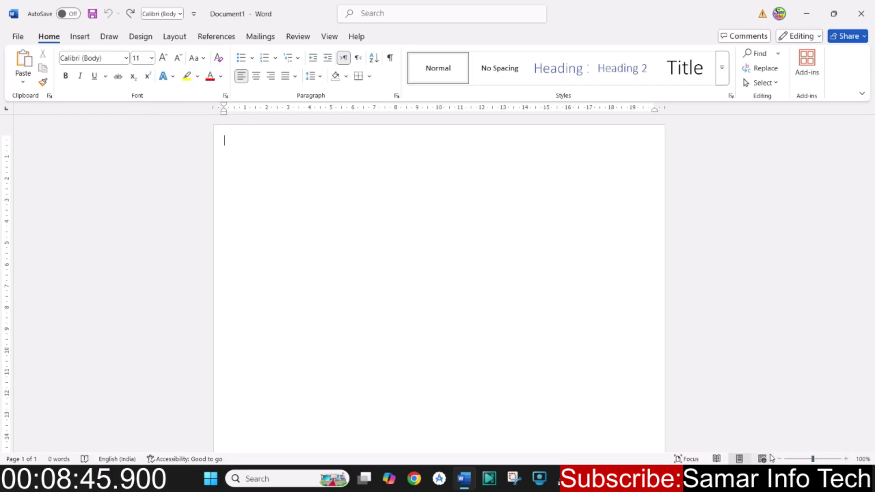
pyautogui.click(846, 460)
pyautogui.click(846, 460)
pyautogui.click(846, 459)
pyautogui.click(846, 459)
pyautogui.click(846, 459)
pyautogui.click(846, 459)
pyautogui.click(846, 459)
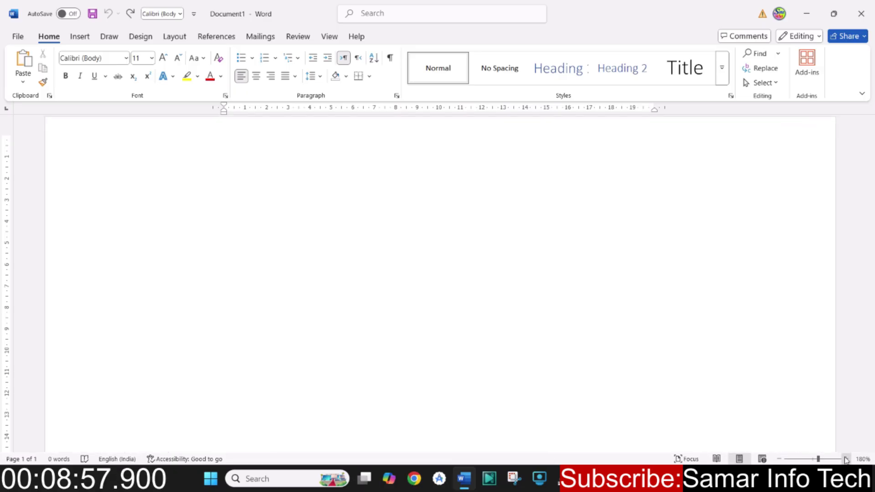
pyautogui.click(846, 459)
pyautogui.click(846, 459)
pyautogui.click(846, 459)
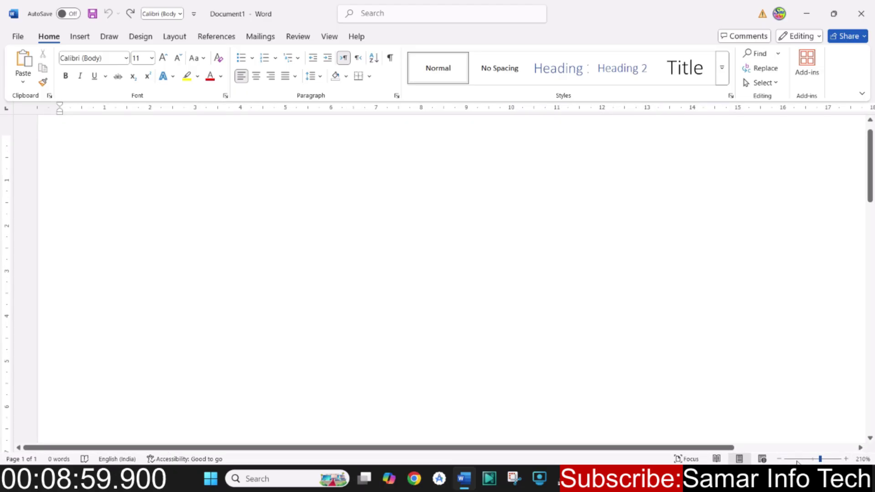
pyautogui.click(779, 459)
pyautogui.click(779, 459)
pyautogui.click(779, 459)
pyautogui.click(780, 459)
pyautogui.click(779, 459)
pyautogui.click(779, 459)
pyautogui.click(779, 459)
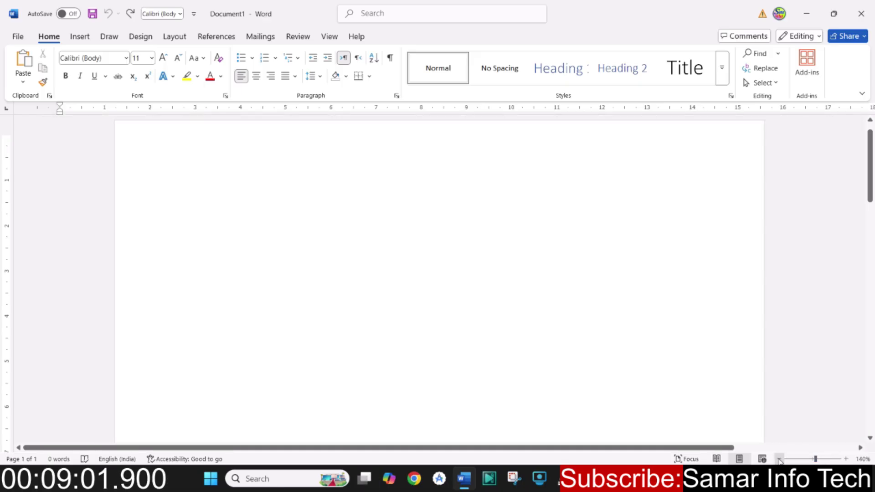
pyautogui.click(779, 459)
pyautogui.click(779, 459)
pyautogui.click(779, 460)
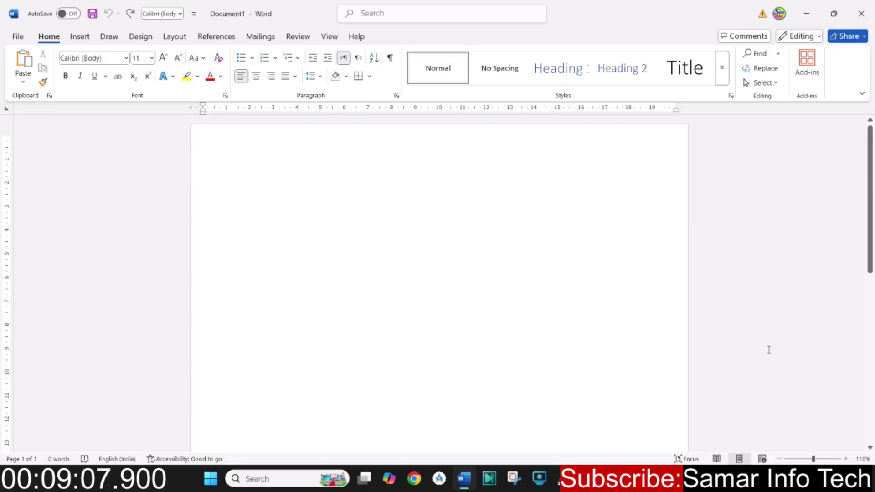
# Step: Type 'fghfhg' on the first line and 'jhgjfghj' several lines further down
pyautogui.scroll(-10, 412, 286)
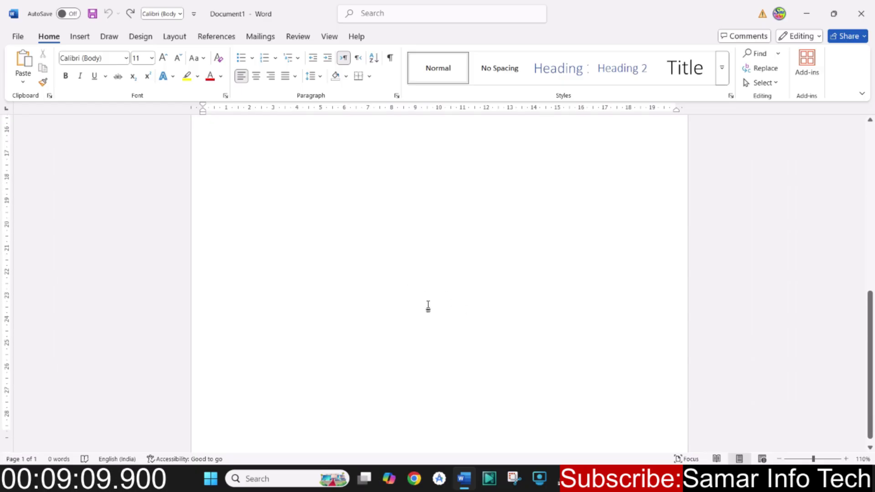
pyautogui.scroll(9, 427, 307)
pyautogui.scroll(1, 430, 306)
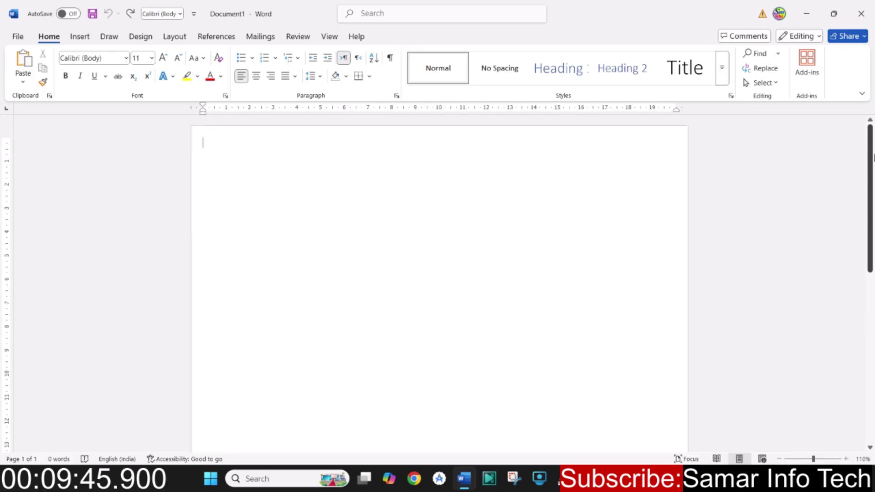
pyautogui.moveTo(871, 153); pyautogui.dragTo(843, 150)
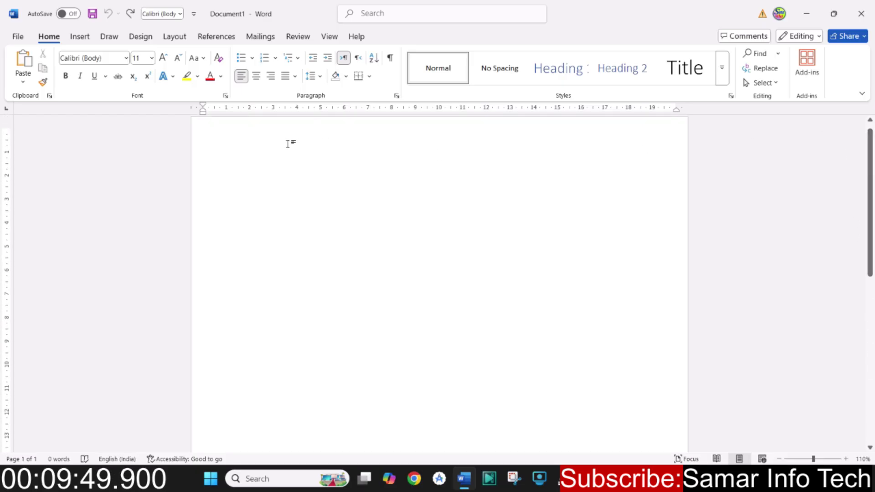
pyautogui.write('fghfhg')
pyautogui.press('Return')
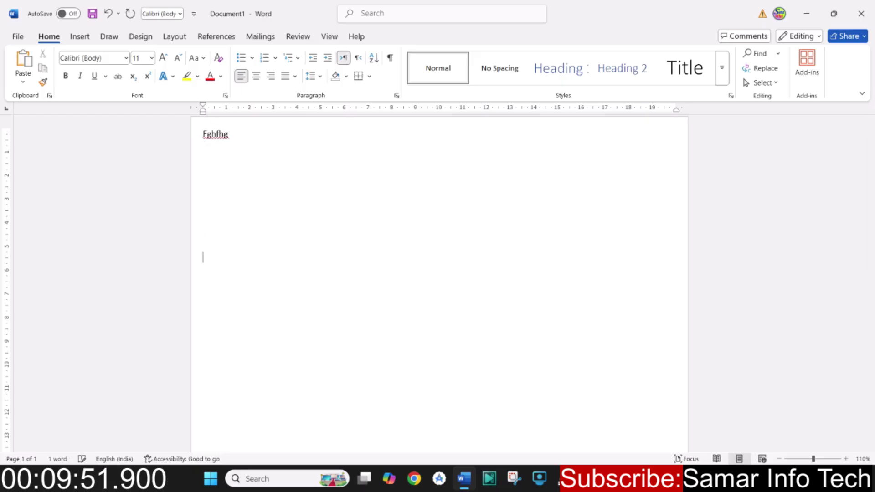
pyautogui.press('Return')
pyautogui.press('Return')
pyautogui.press('Return')
pyautogui.press('Return')
pyautogui.press('Return')
pyautogui.press('Return')
pyautogui.press('Return')
pyautogui.press('Return')
pyautogui.press('Return')
pyautogui.press('Return')
pyautogui.press('Return')
pyautogui.press('Return')
pyautogui.press('Return')
pyautogui.press('Return')
pyautogui.write('jhgjfghj')
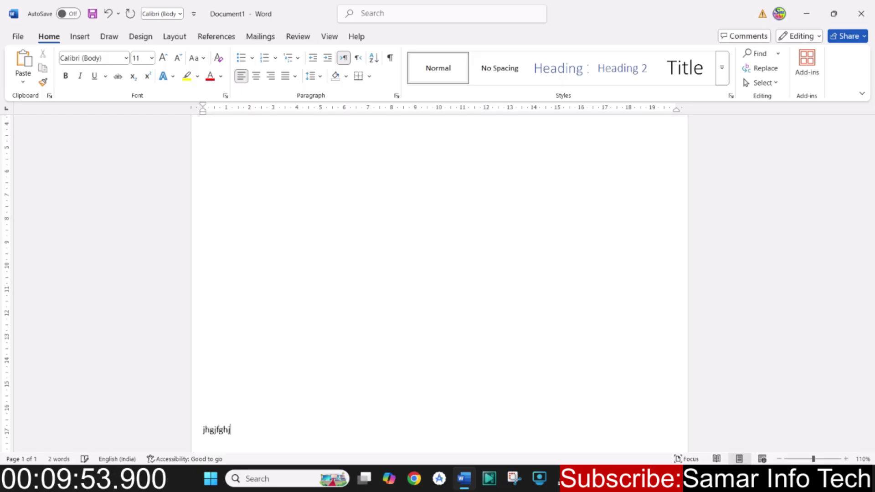
# Step: Scroll up and down the page to check both lines of sample text
pyautogui.scroll(10, 242, 137)
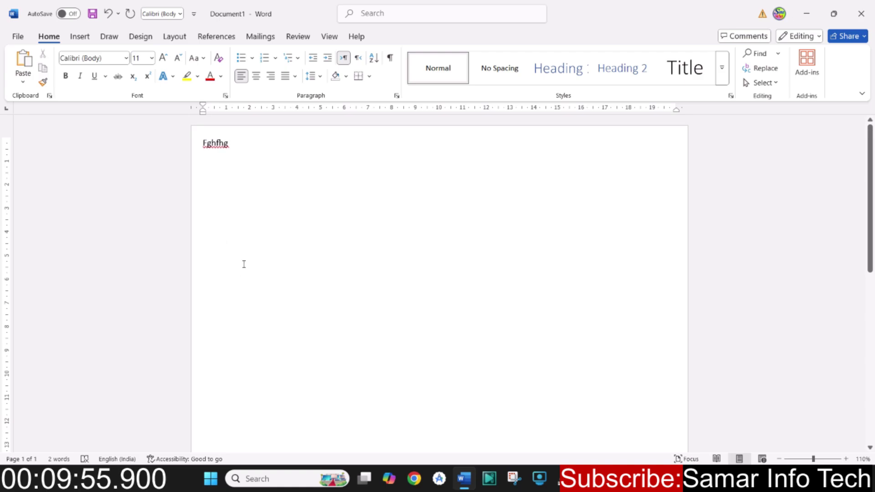
pyautogui.moveTo(870, 166); pyautogui.dragTo(873, 337)
pyautogui.moveTo(873, 369); pyautogui.dragTo(871, 198)
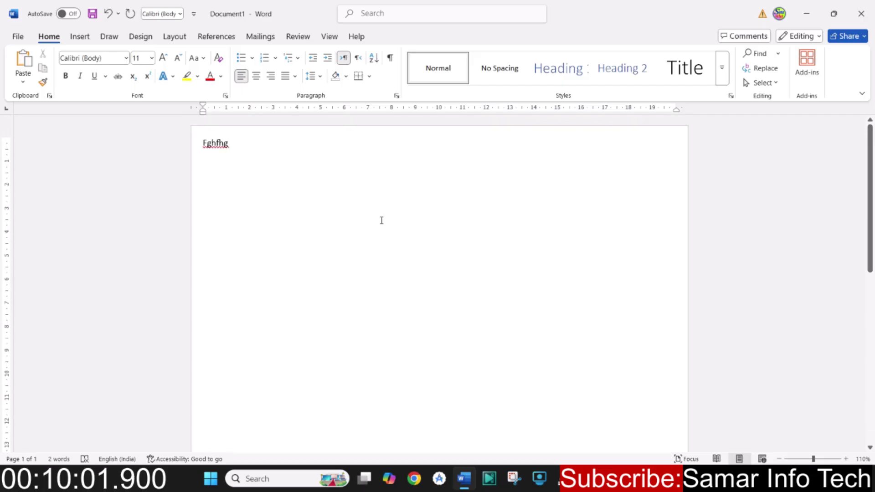
pyautogui.scroll(-5, 381, 220)
pyautogui.scroll(5, 383, 218)
pyautogui.scroll(-1, 386, 214)
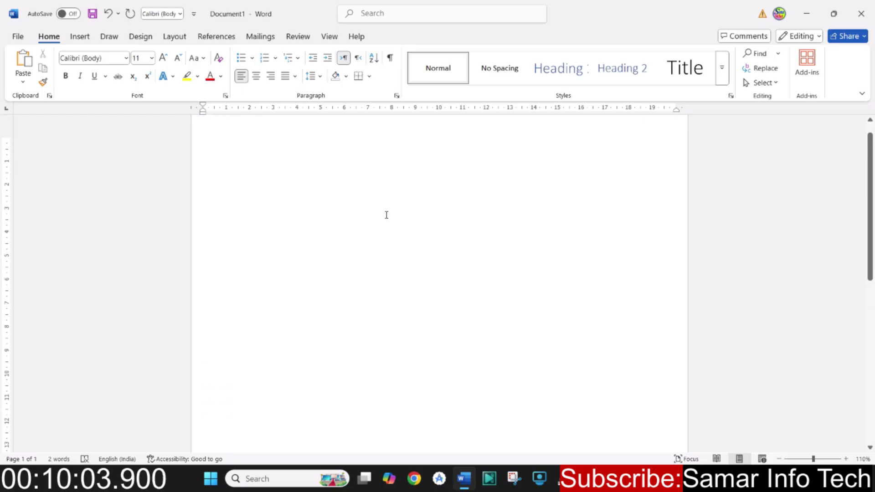
pyautogui.scroll(1, 386, 214)
pyautogui.scroll(-8, 387, 213)
pyautogui.scroll(2, 390, 208)
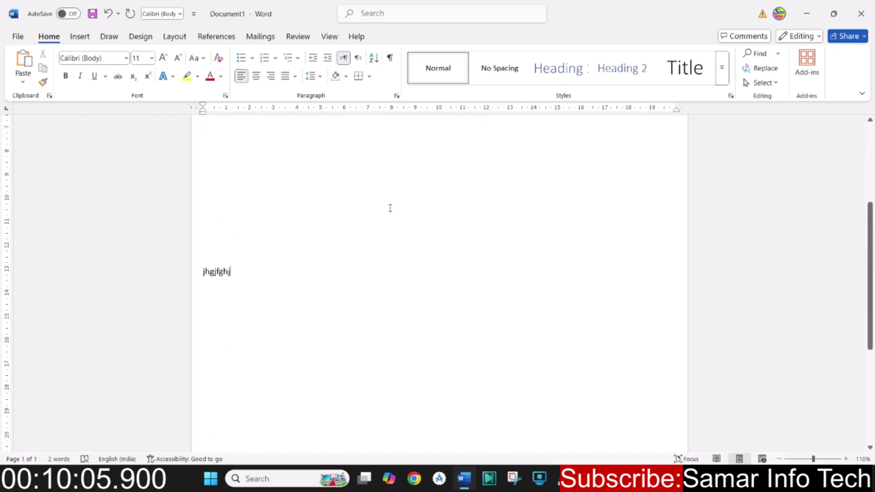
pyautogui.scroll(5, 390, 208)
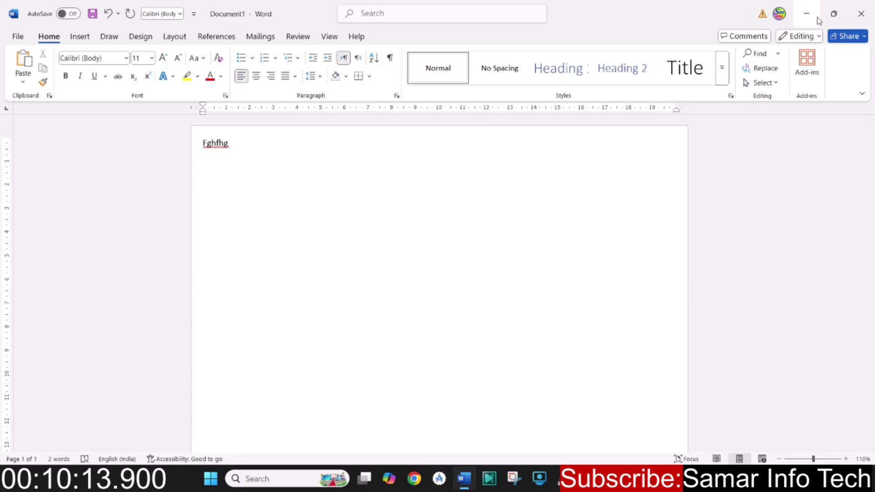
pyautogui.click(838, 21)
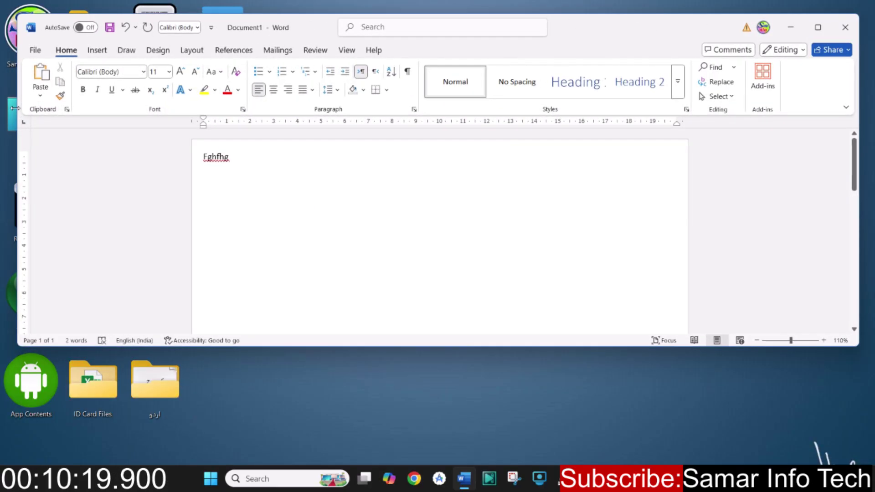
pyautogui.moveTo(15, 107); pyautogui.dragTo(359, 108)
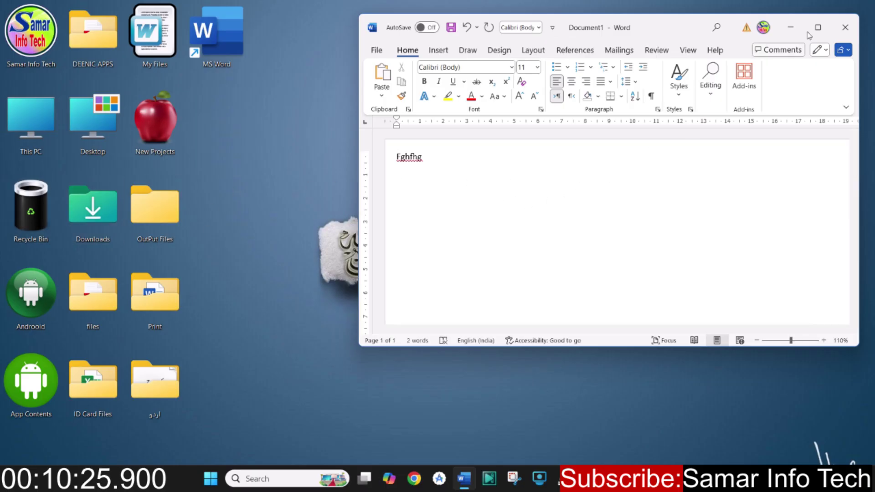
pyautogui.moveTo(818, 28)
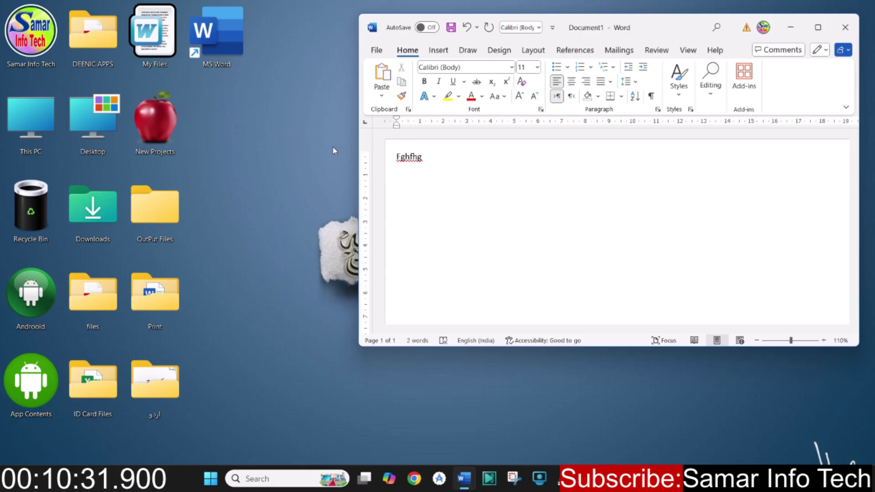
pyautogui.moveTo(359, 156); pyautogui.dragTo(65, 160)
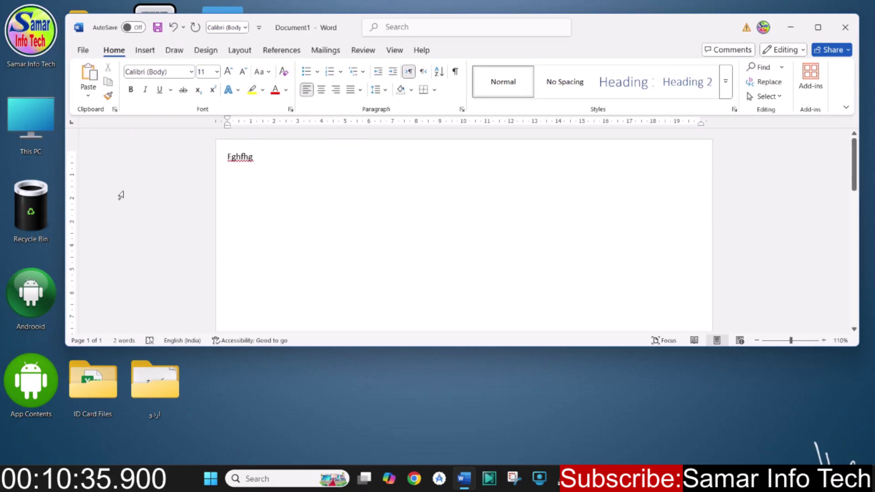
pyautogui.moveTo(458, 346); pyautogui.dragTo(448, 391)
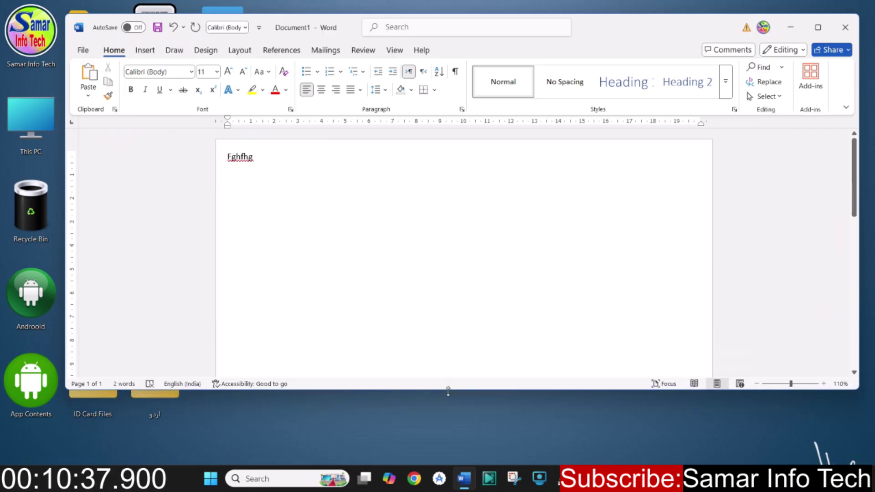
pyautogui.click(818, 28)
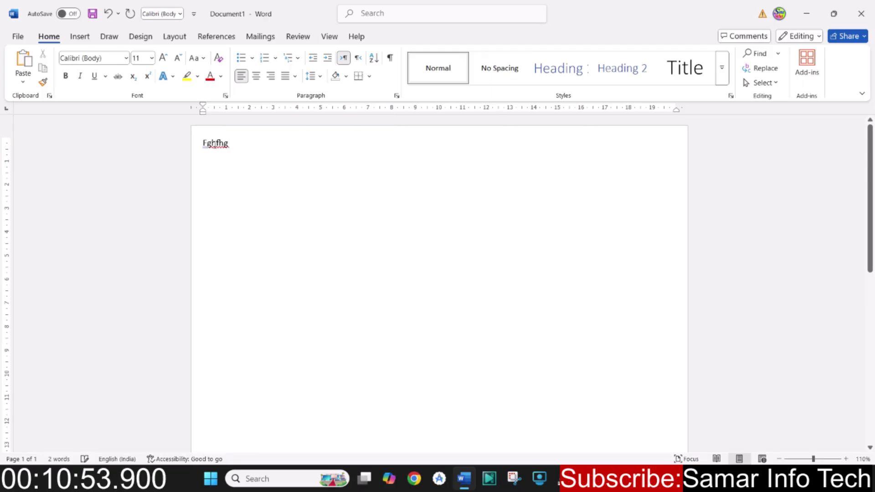
# Step: Overwrite the top word with a name typed in Urdu script, then start a new line
pyautogui.doubleClick(215, 145)
pyautogui.write('gfgfgfg')
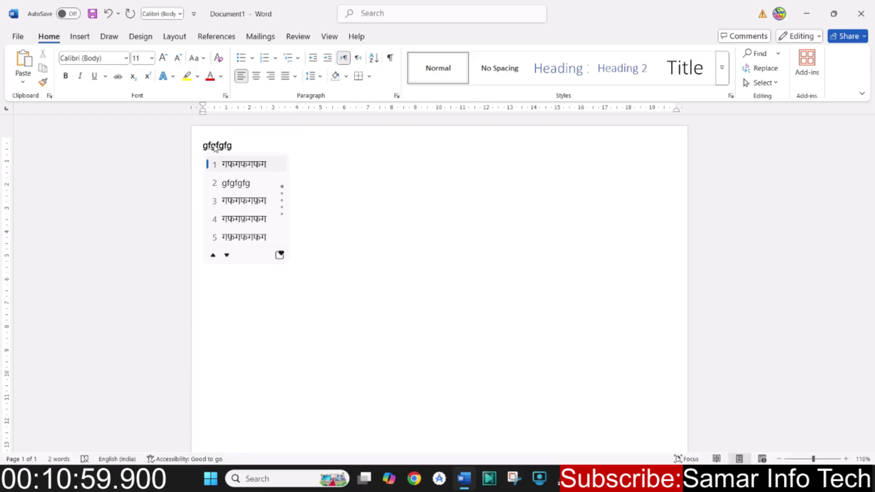
pyautogui.hotkey('alt', 'shift')
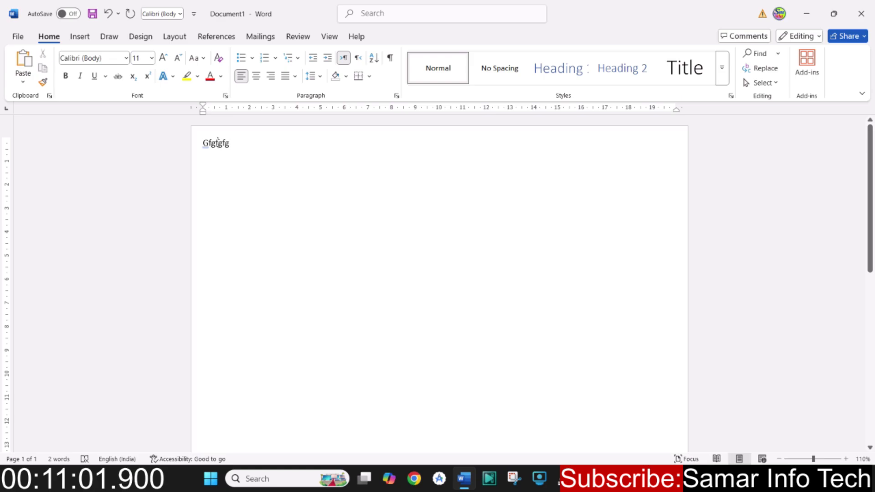
pyautogui.doubleClick(217, 145)
pyautogui.write('عبد')
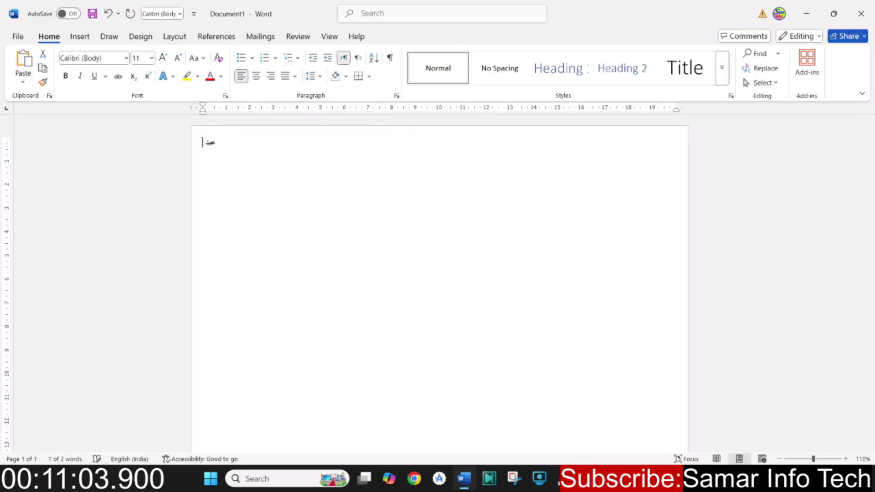
pyautogui.write(' الرحیم')
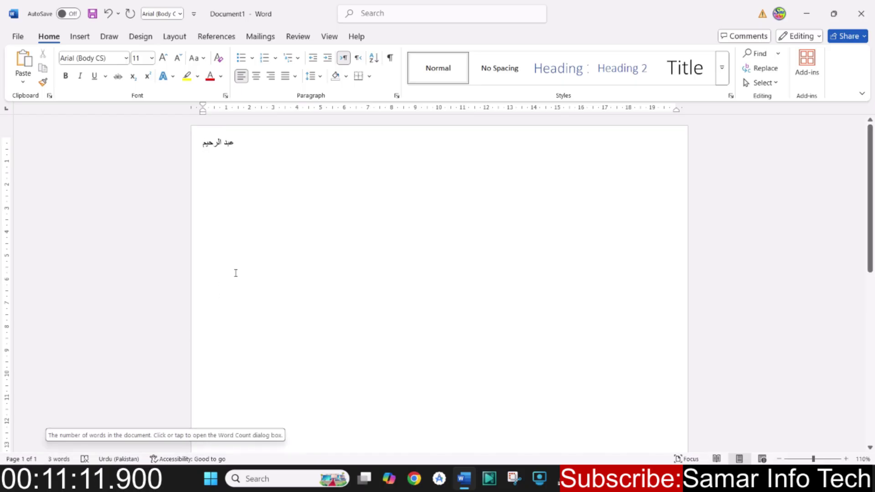
pyautogui.press('Return')
pyautogui.press('Return')
pyautogui.press('Return')
pyautogui.press('Return')
pyautogui.press('Return')
pyautogui.press('Return')
pyautogui.press('Return')
pyautogui.press('Return')
pyautogui.press('Return')
pyautogui.press('Return')
pyautogui.press('Return')
pyautogui.press('Return')
pyautogui.press('Return')
pyautogui.press('Return')
pyautogui.press('Return')
pyautogui.press('Return')
pyautogui.press('Return')
pyautogui.press('Return')
pyautogui.press('Return')
pyautogui.press('Return')
pyautogui.press('Return')
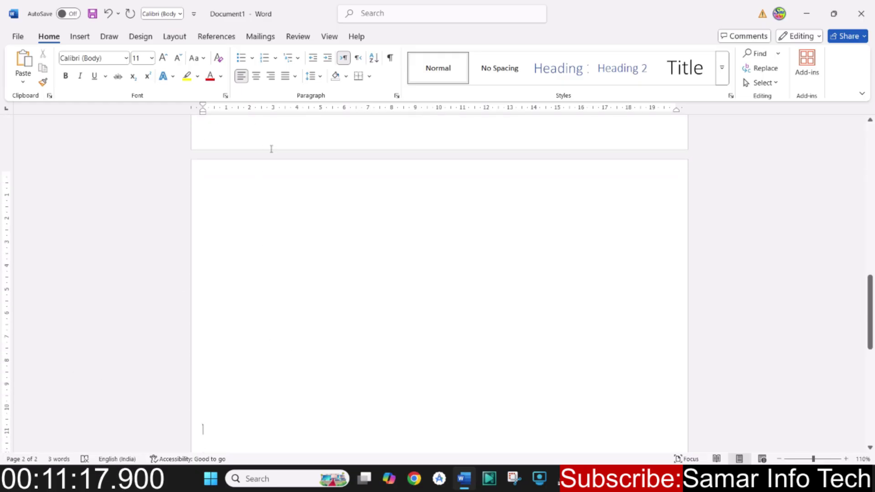
pyautogui.scroll(3, 296, 157)
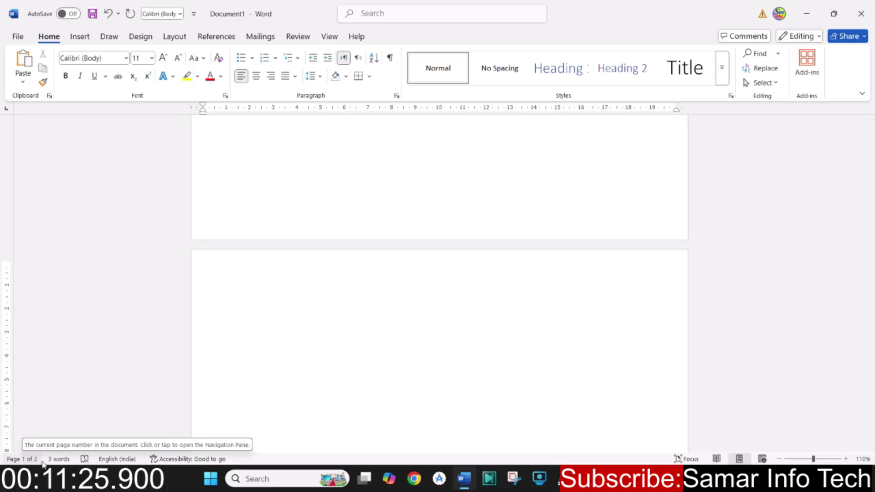
pyautogui.click(305, 175)
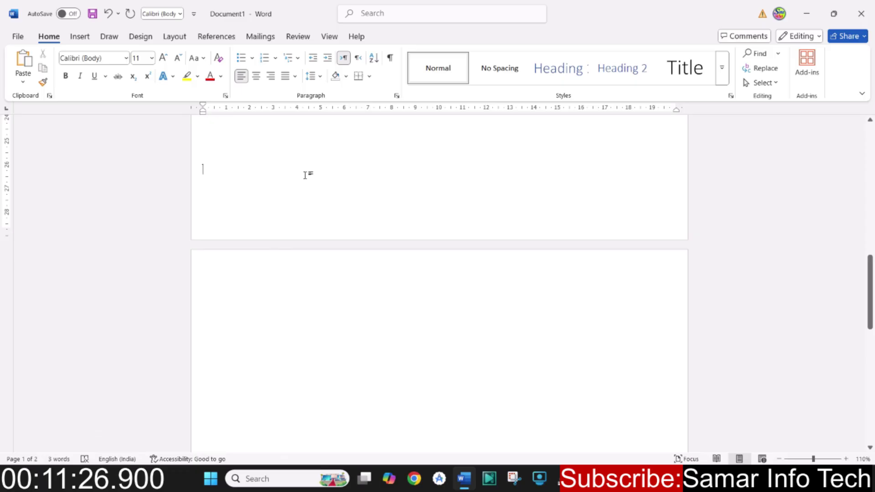
pyautogui.click(299, 314)
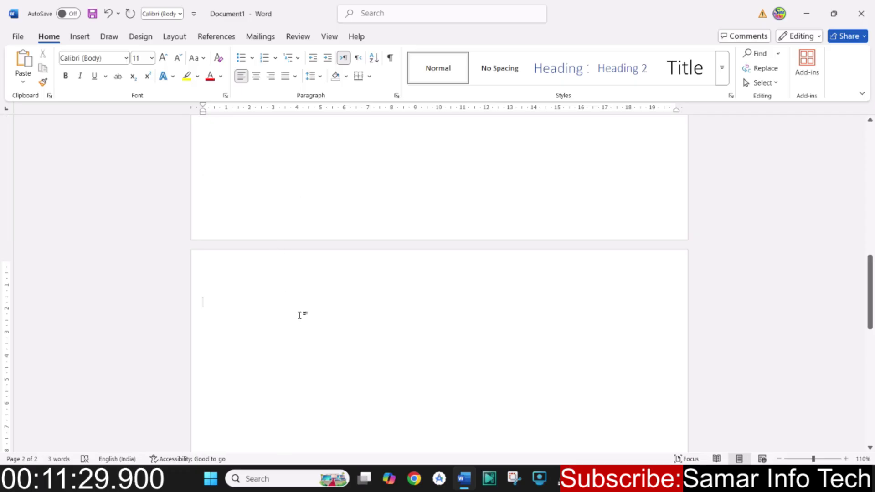
pyautogui.scroll(-3, 182, 387)
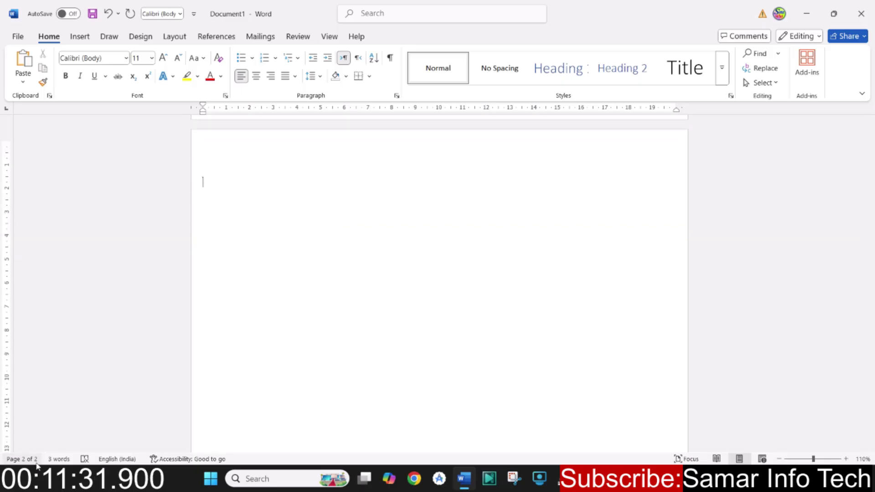
pyautogui.scroll(7, 294, 267)
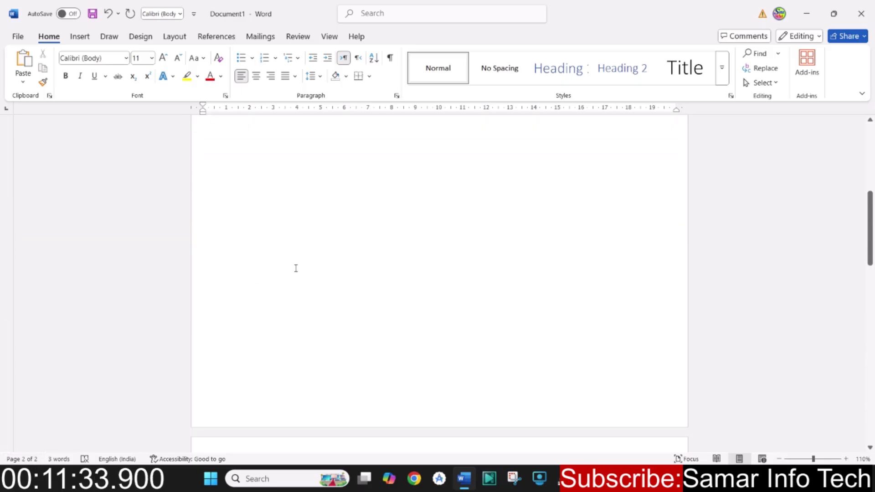
pyautogui.scroll(10, 296, 268)
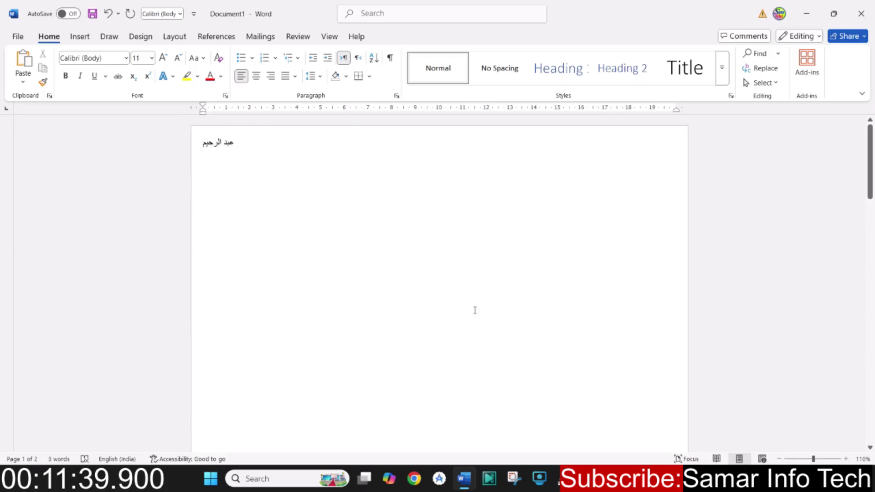
pyautogui.scroll(-3, 472, 308)
pyautogui.scroll(3, 473, 308)
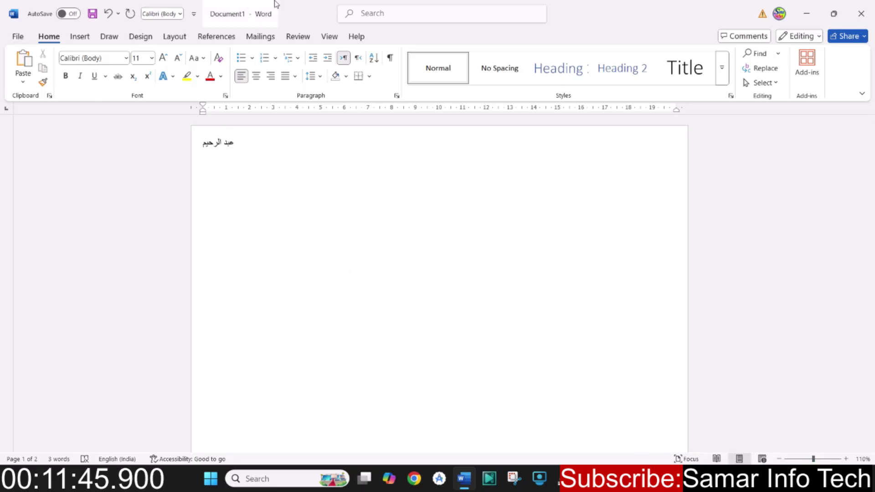
# Step: Close Word, choosing Don't Save to discard the named document
pyautogui.click(18, 37)
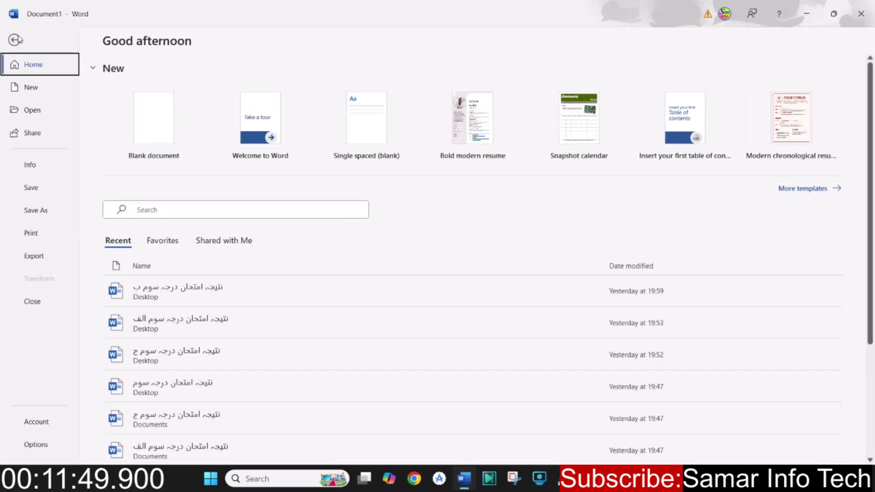
pyautogui.click(14, 40)
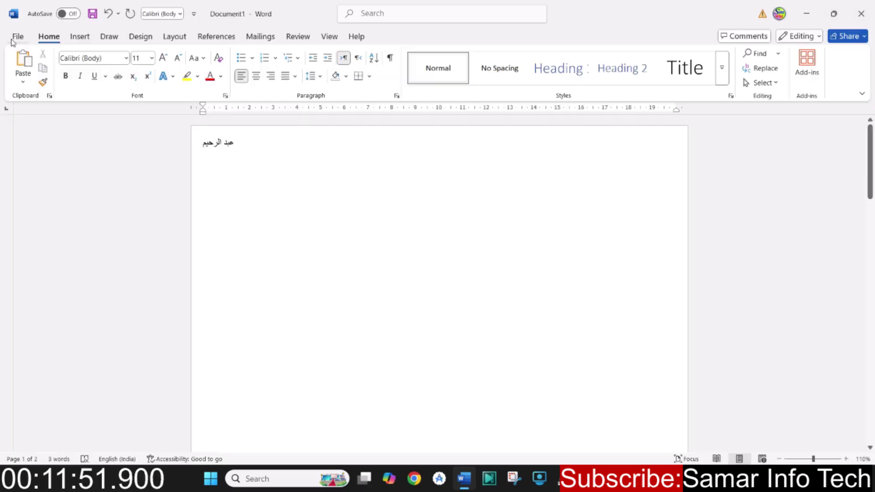
pyautogui.click(859, 16)
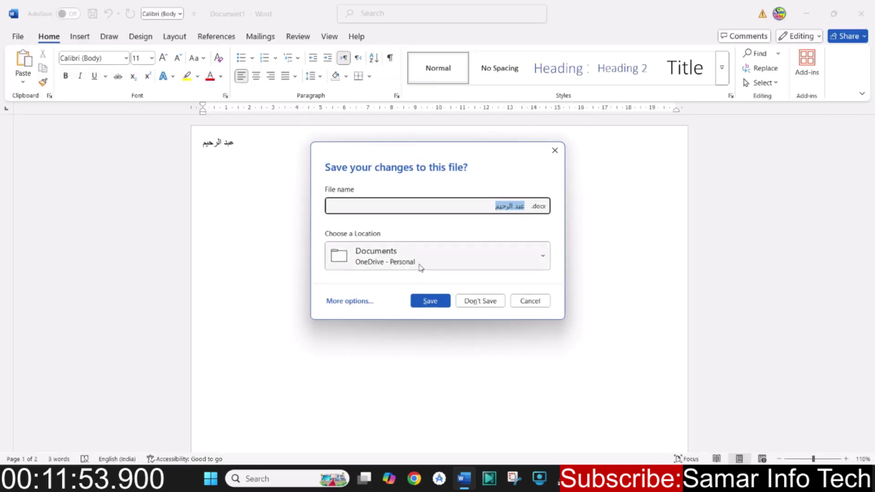
pyautogui.click(480, 301)
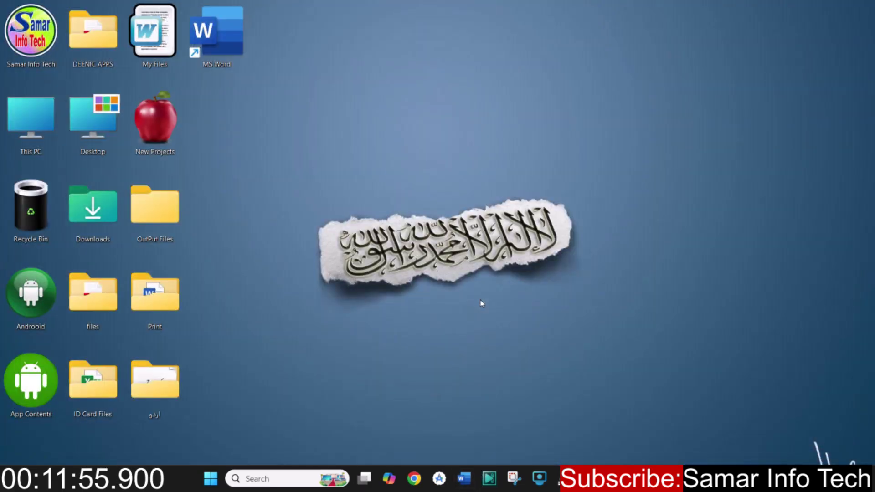
# Step: Relaunch Word with a new blank document and switch typing back to English
pyautogui.doubleClick(225, 36)
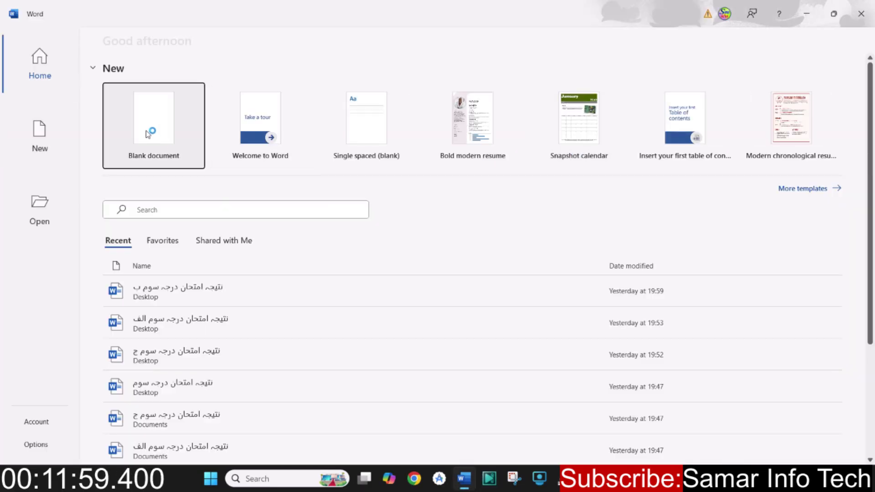
pyautogui.click(148, 133)
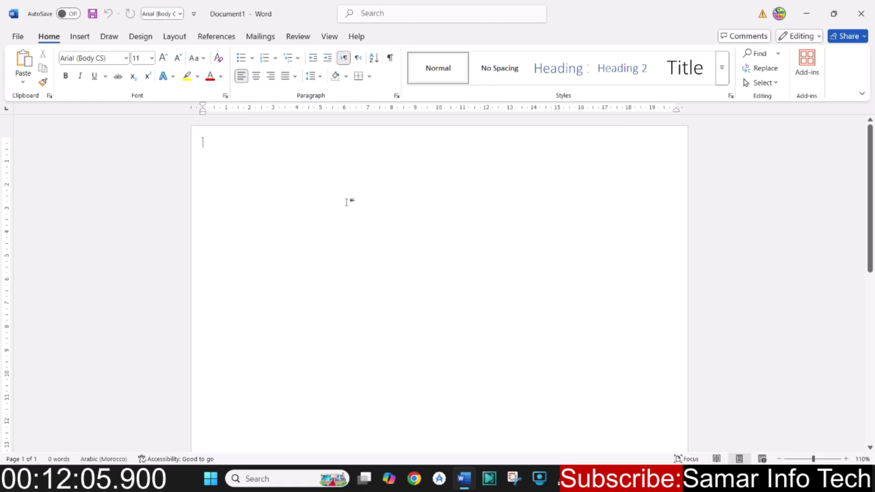
pyautogui.hotkey('alt', 'shift')
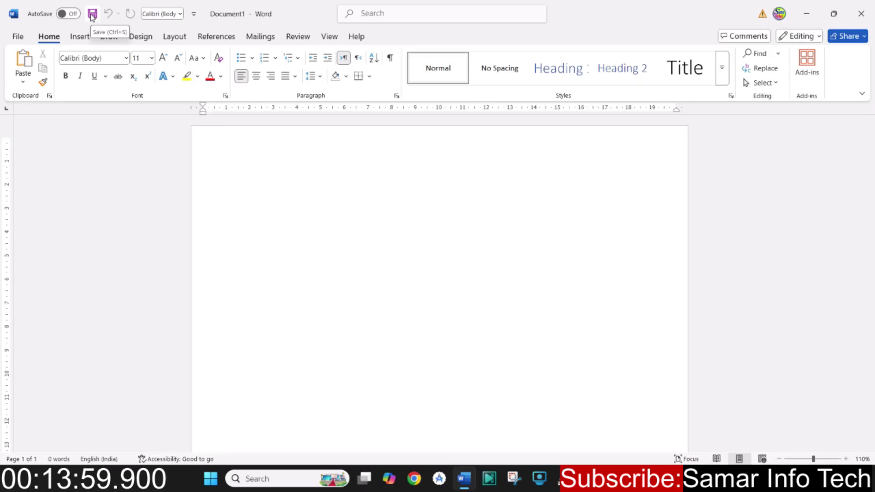
# Step: Go to the Save As page in the File backstage for Document1
pyautogui.click(21, 40)
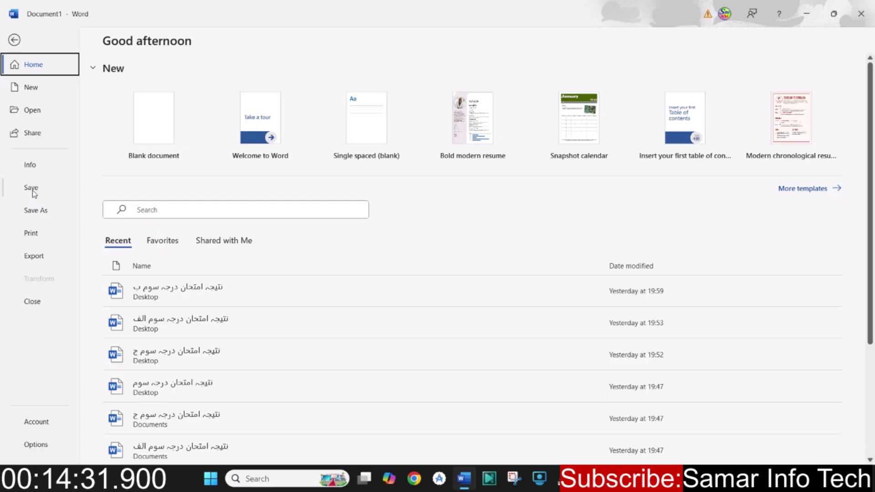
pyautogui.click(34, 191)
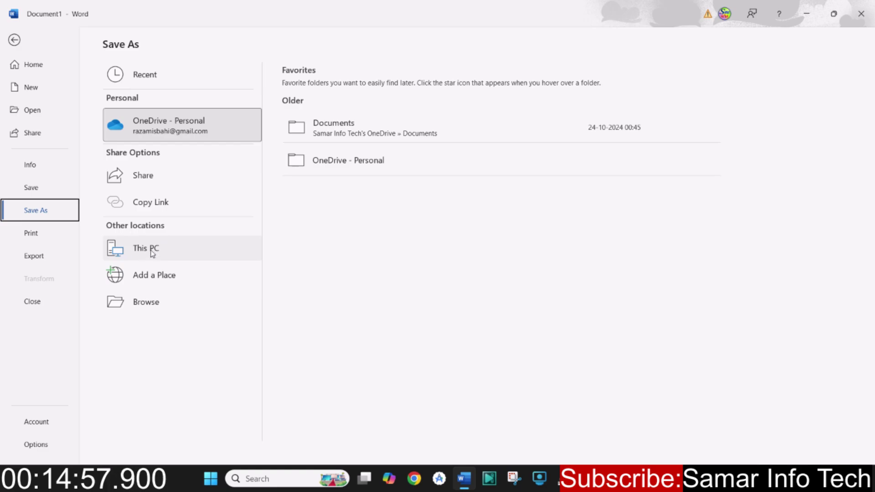
# Step: Open the This PC save dialog and enter 'My First Work' as the file name
pyautogui.click(135, 252)
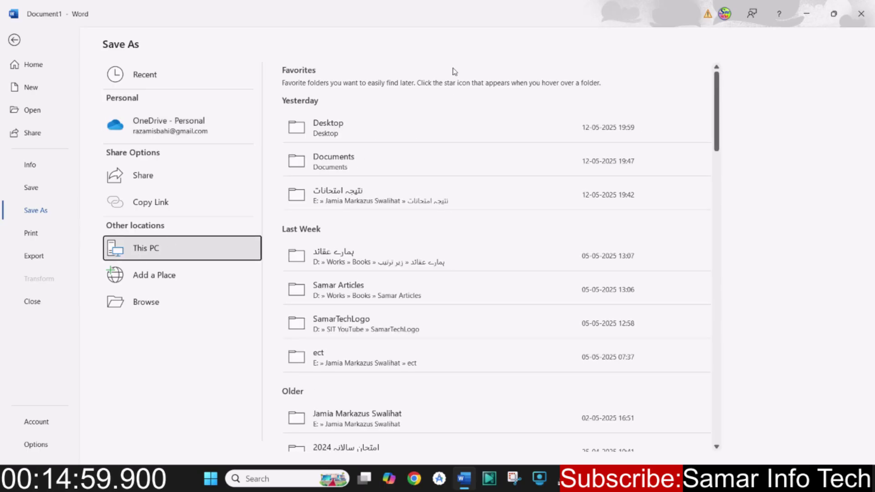
pyautogui.doubleClick(146, 253)
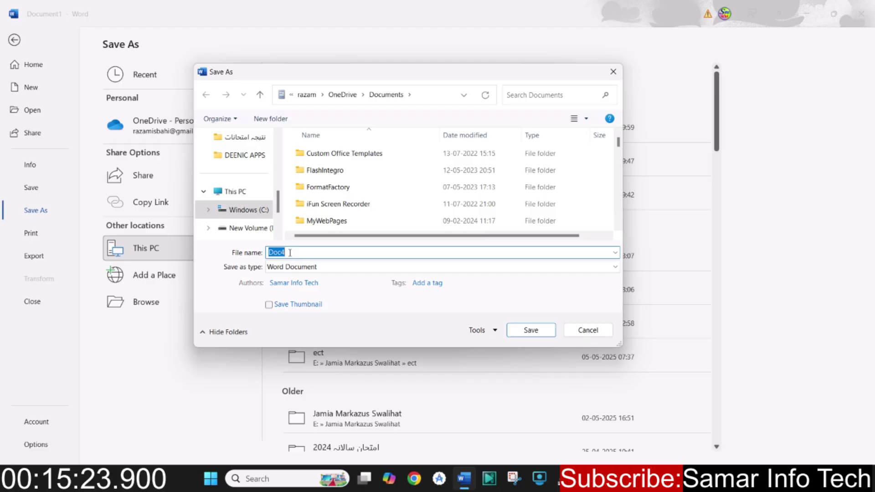
pyautogui.write('My ')
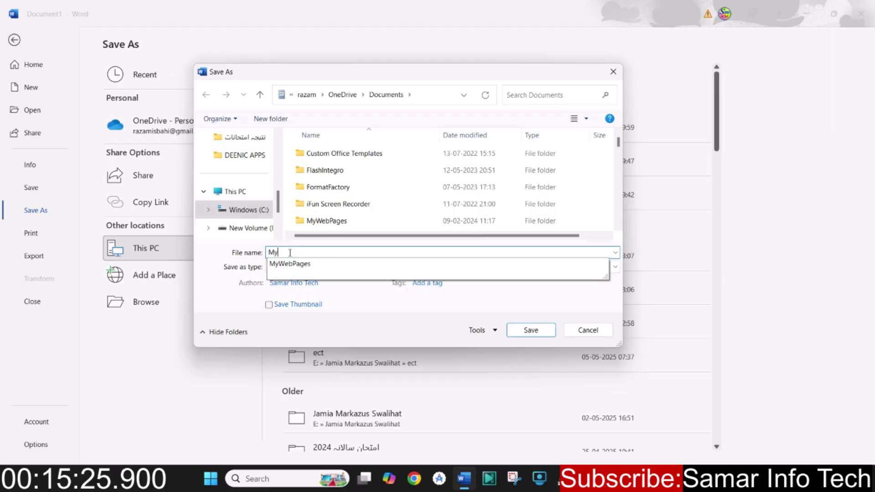
pyautogui.write('Fir')
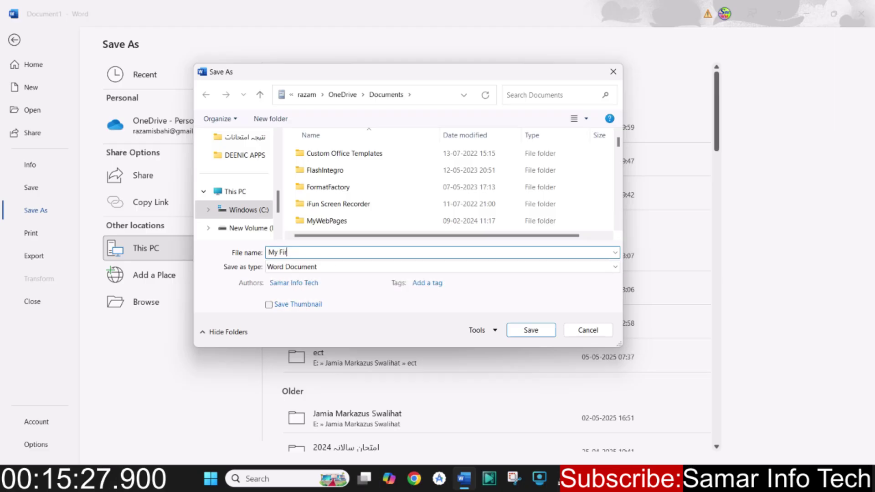
pyautogui.write('st Work')
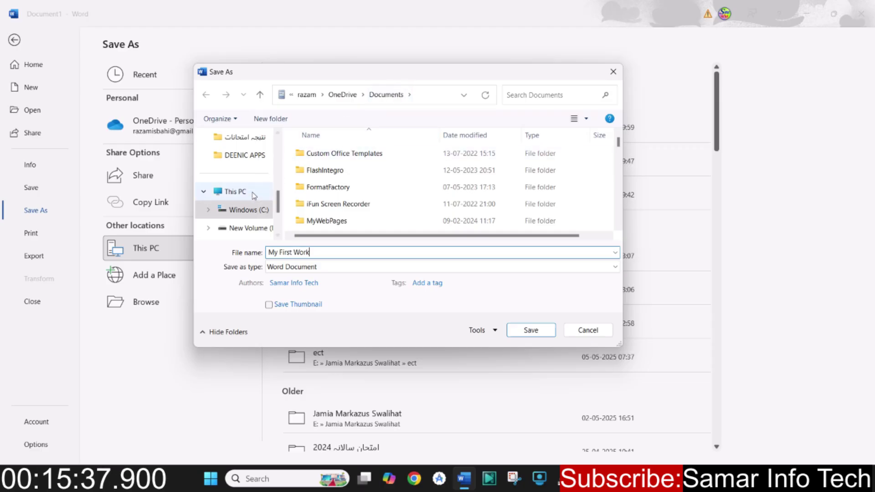
# Step: Pick Desktop as the save location and save the Word Document
pyautogui.scroll(-2, 228, 209)
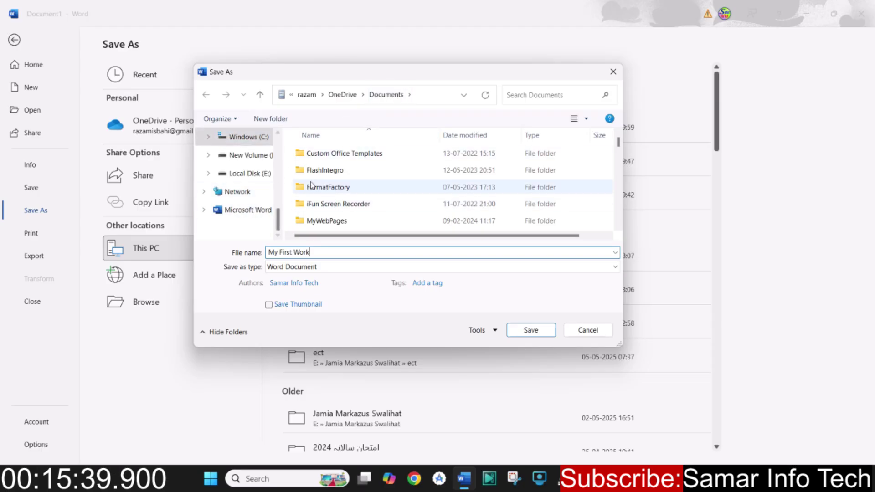
pyautogui.scroll(10, 248, 191)
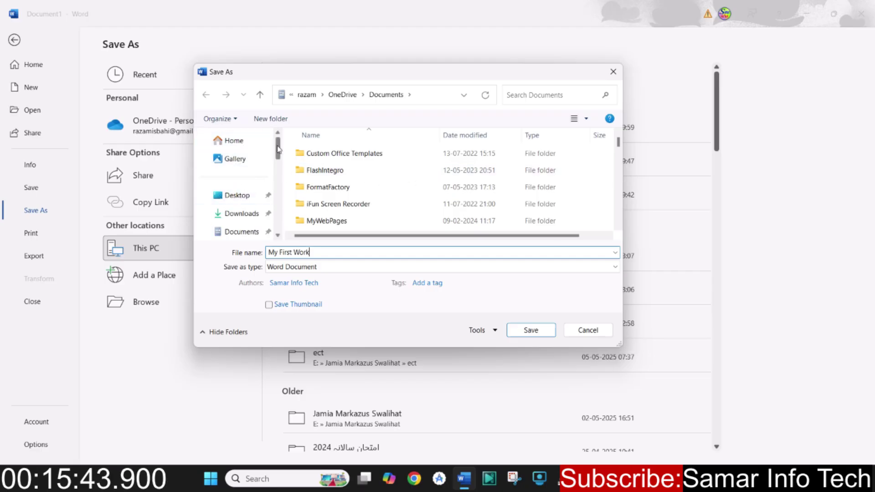
pyautogui.moveTo(278, 148)
pyautogui.mouseDown()
pyautogui.moveTo(278, 224)
pyautogui.moveTo(277, 146)
pyautogui.mouseUp()
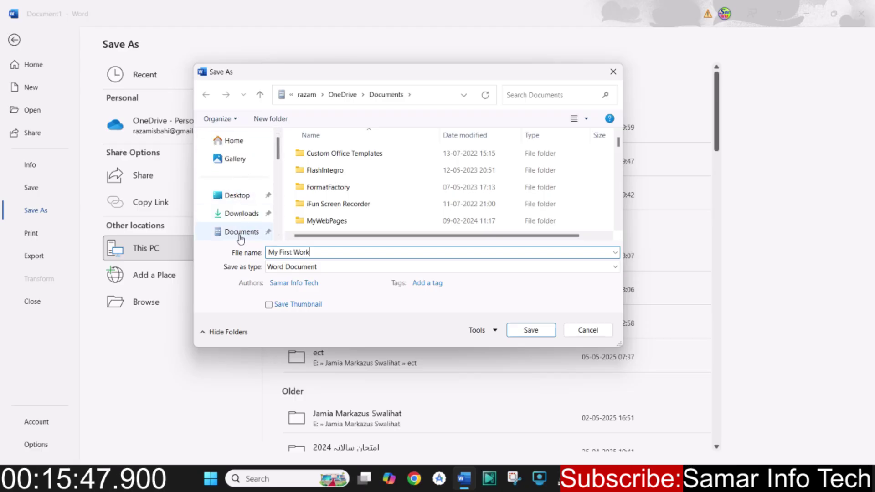
pyautogui.scroll(-3, 248, 191)
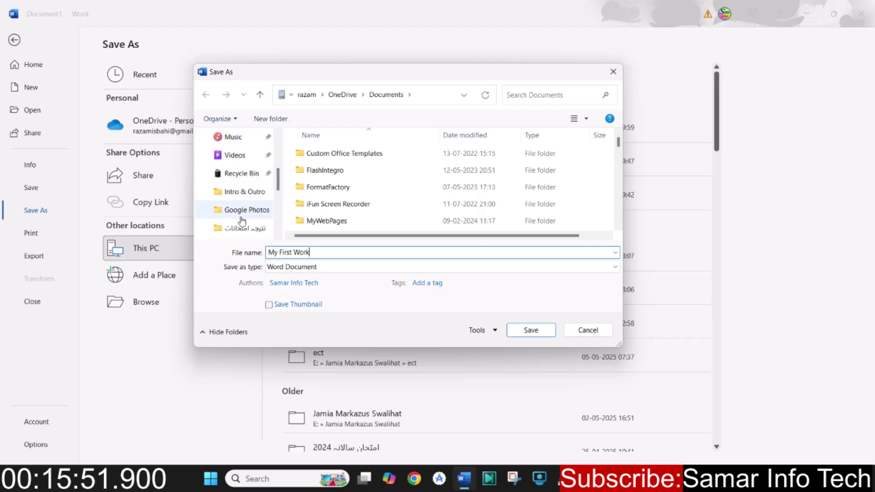
pyautogui.scroll(-3, 239, 207)
pyautogui.scroll(2, 237, 181)
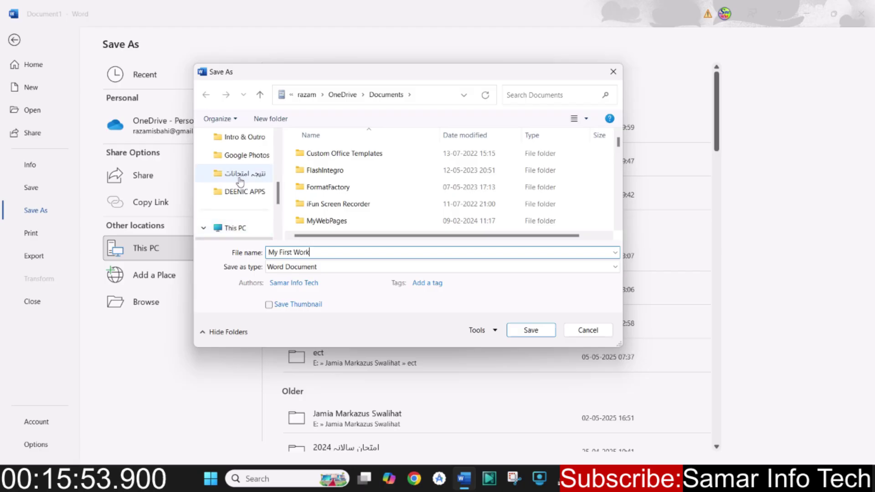
pyautogui.scroll(-2, 242, 177)
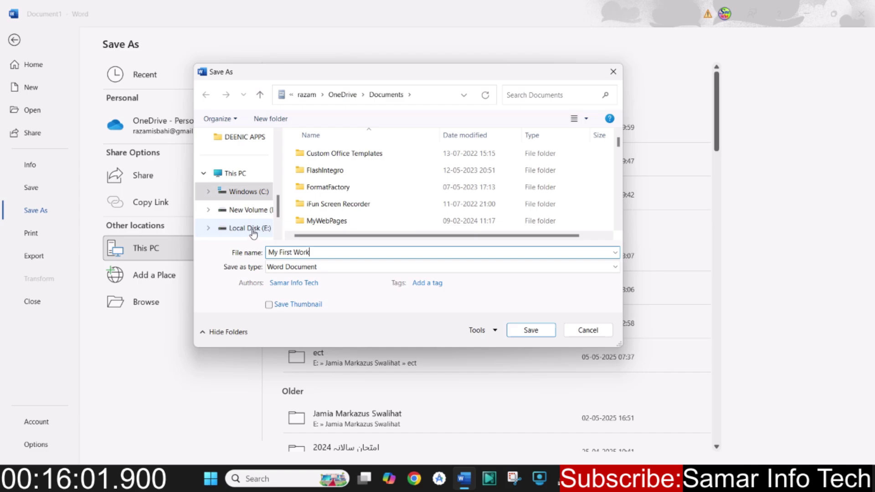
pyautogui.scroll(-1, 251, 225)
pyautogui.scroll(6, 248, 222)
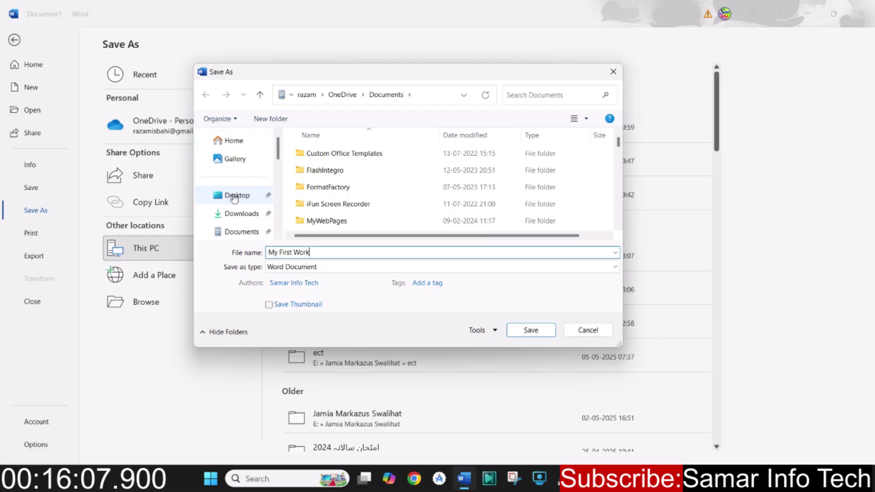
pyautogui.click(235, 196)
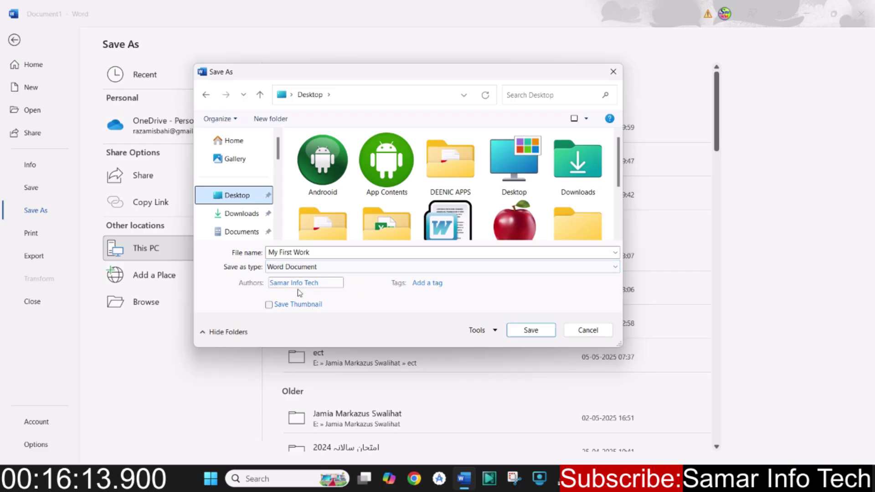
pyautogui.click(530, 331)
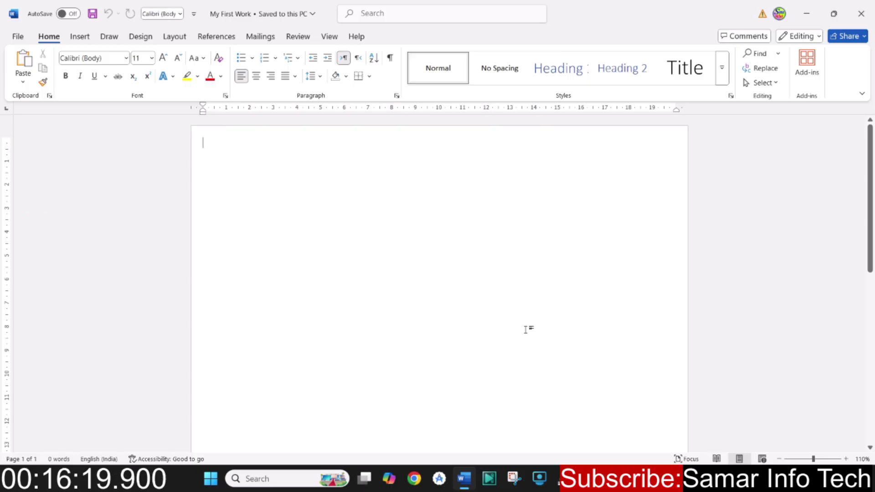
# Step: Type 'fghfgfgh' into My First Work, save it, then save again through File > Save As
pyautogui.write('fghfgfgh')
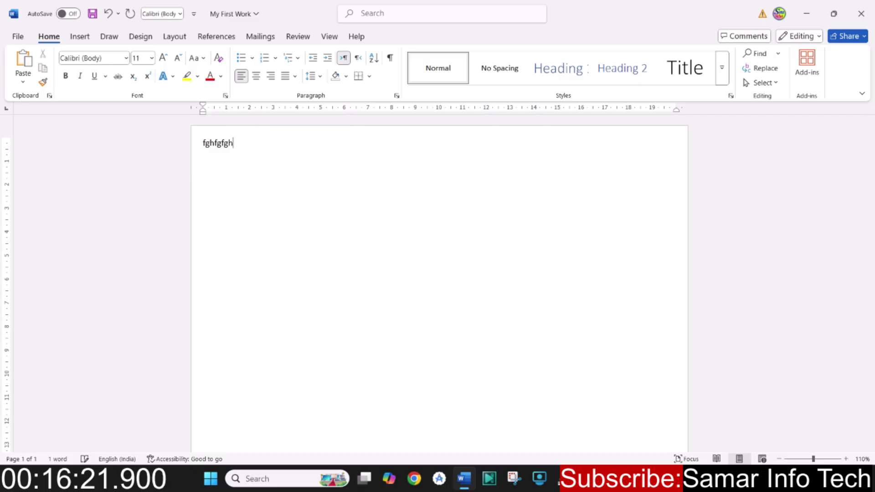
pyautogui.click(93, 18)
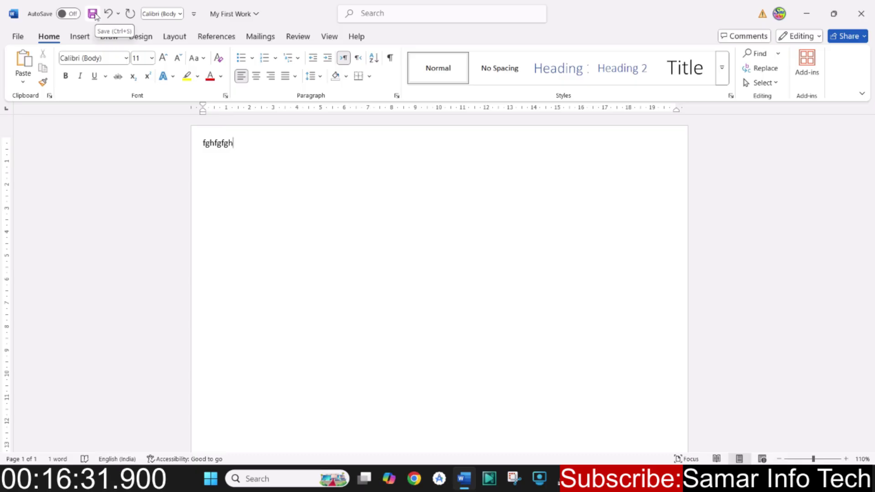
pyautogui.click(19, 38)
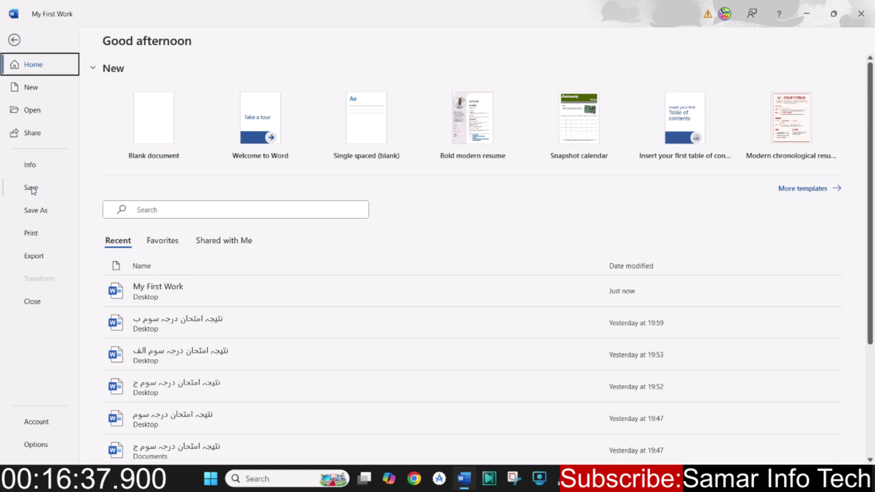
pyautogui.click(35, 211)
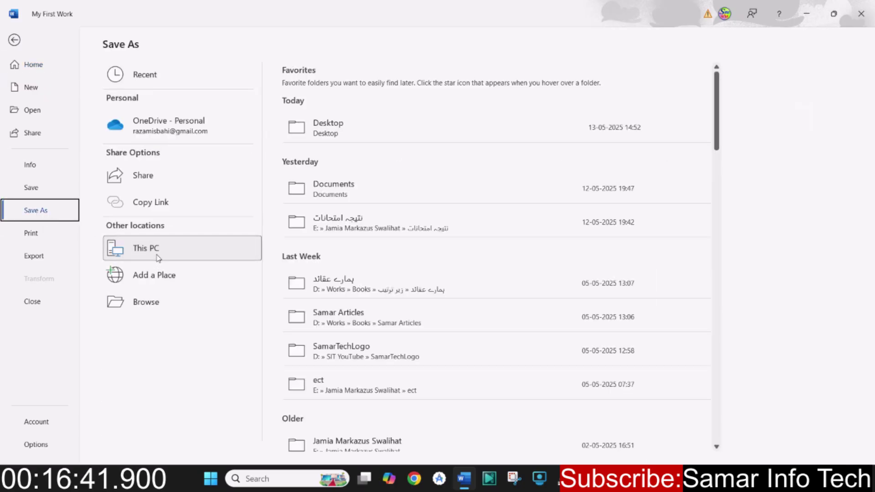
pyautogui.click(31, 188)
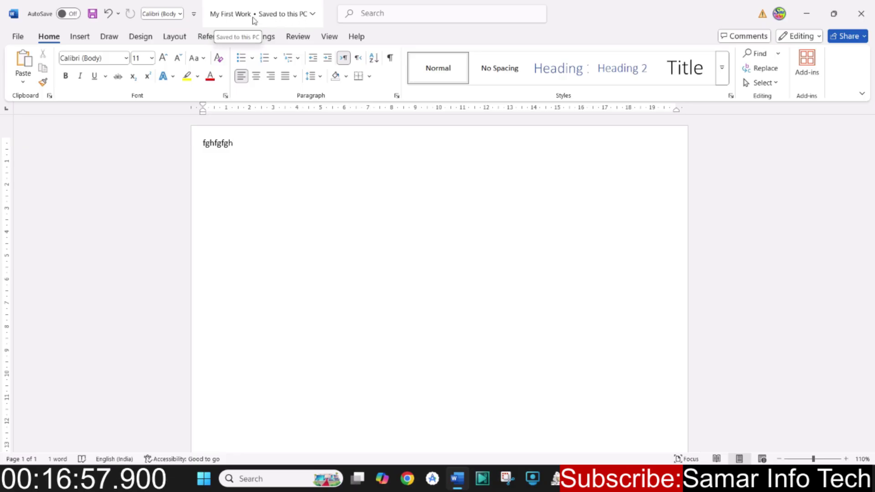
# Step: Replace the placeholder text with your full name, save My First Work, and close it
pyautogui.click(313, 15)
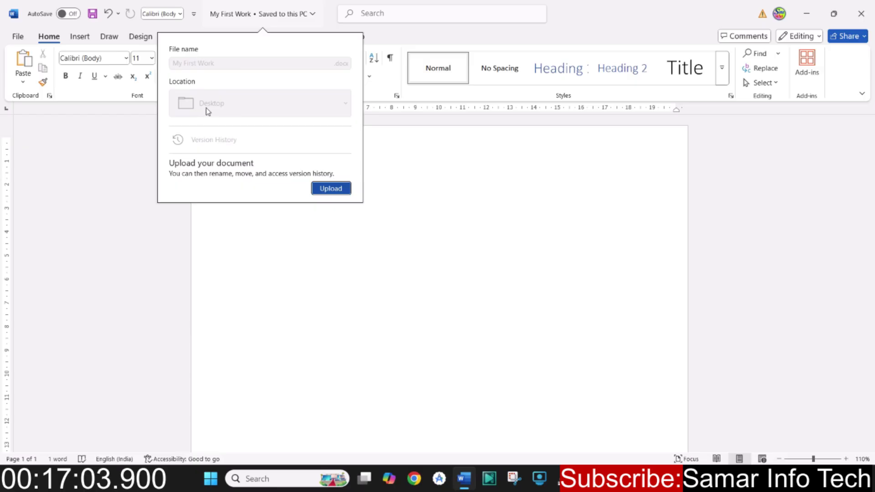
pyautogui.click(435, 186)
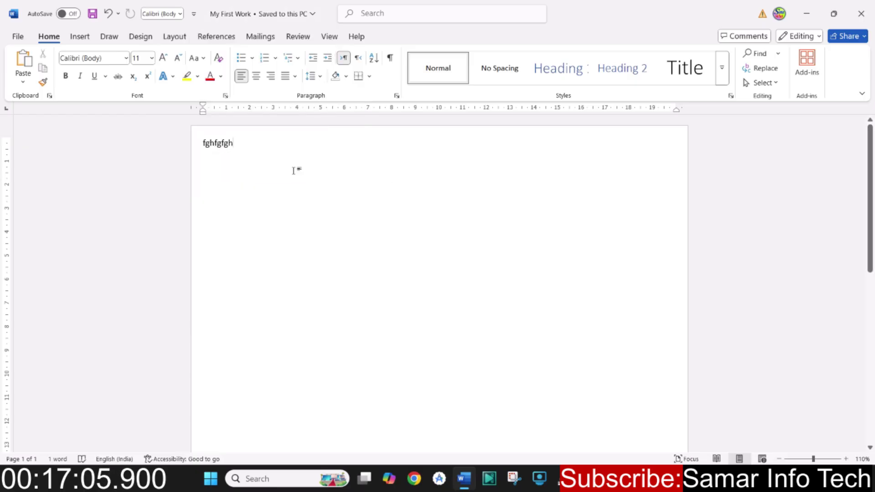
pyautogui.press('BackSpace')
pyautogui.press('BackSpace')
pyautogui.press('BackSpace')
pyautogui.press('BackSpace')
pyautogui.press('BackSpace')
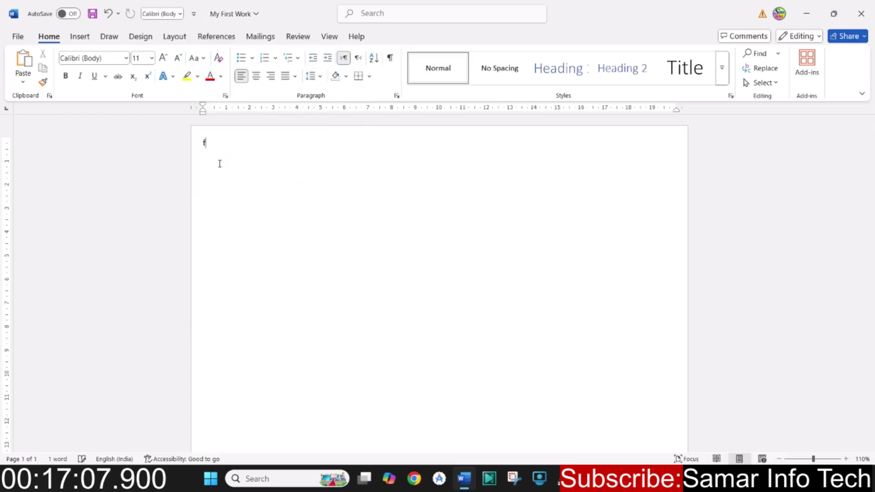
pyautogui.press('BackSpace')
pyautogui.write('Abdur')
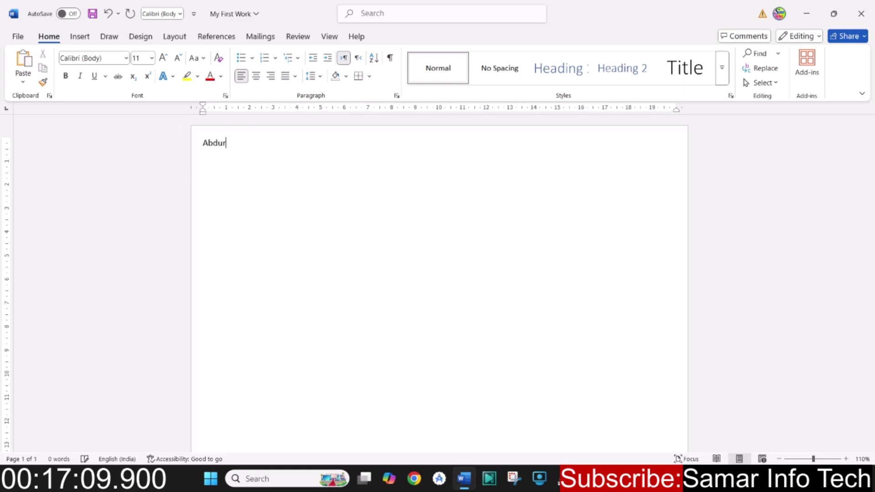
pyautogui.write(' Rahi')
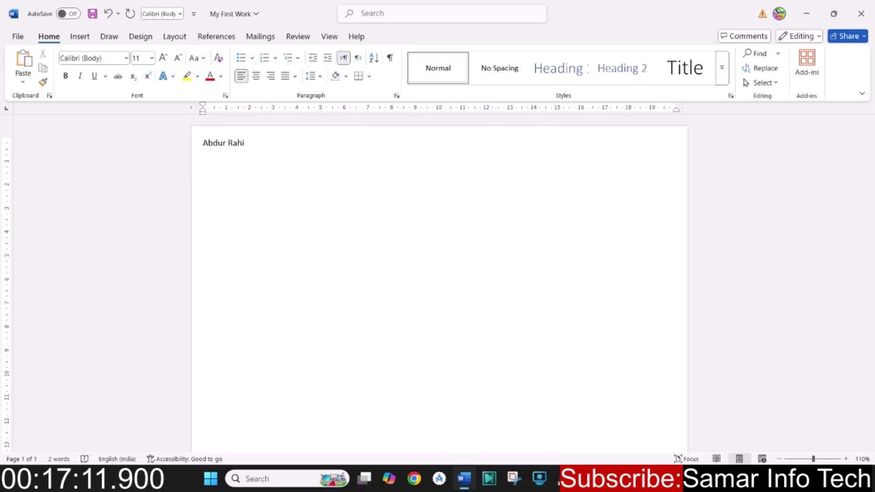
pyautogui.write('m Misbahi')
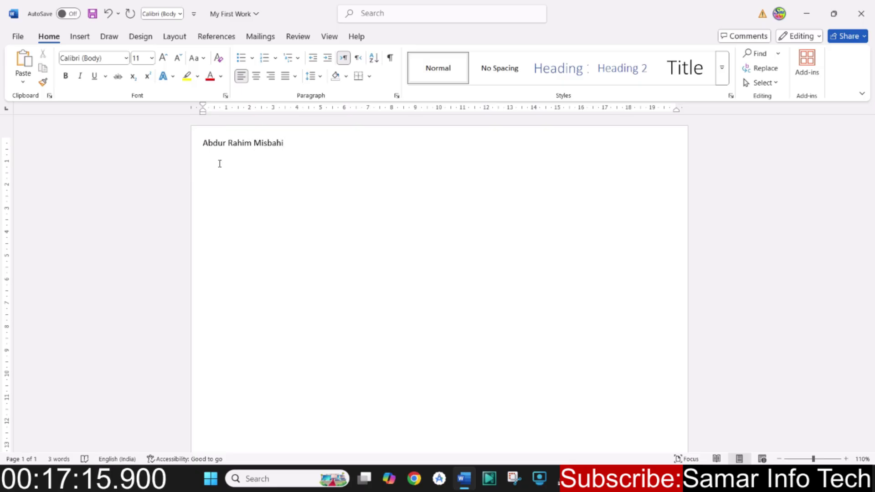
pyautogui.click(93, 15)
pyautogui.click(861, 14)
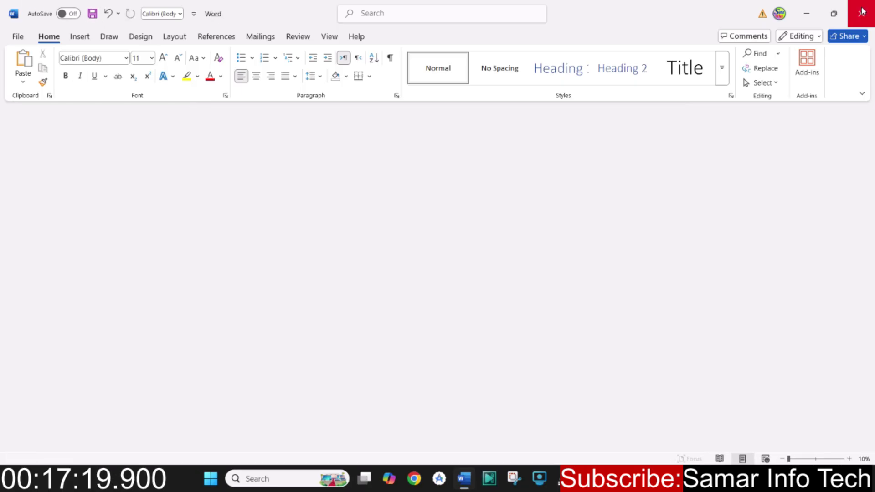
# Step: Refresh the desktop, close the Word window, and relaunch Word from its desktop shortcut
pyautogui.rightClick(348, 72)
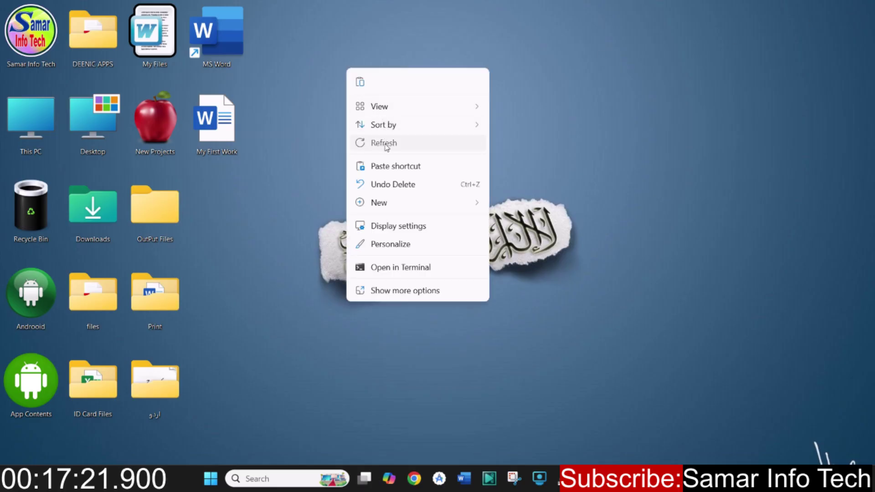
pyautogui.click(385, 142)
pyautogui.moveTo(235, 147)
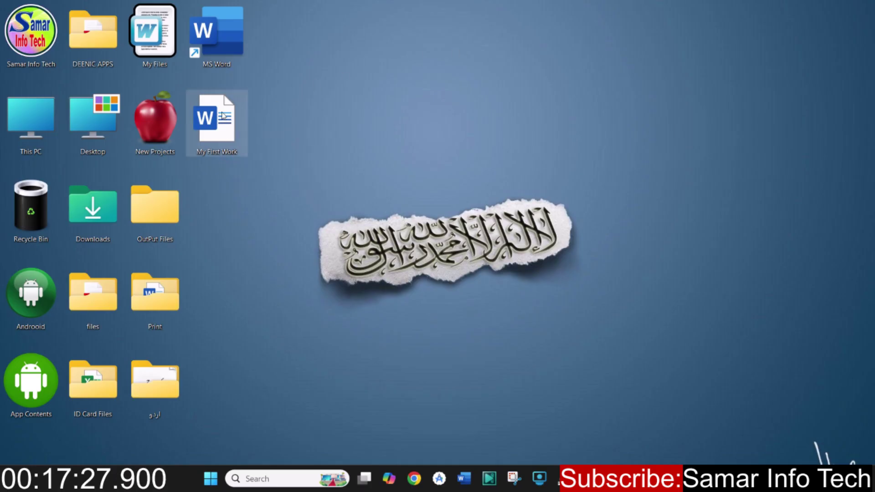
pyautogui.moveTo(222, 115)
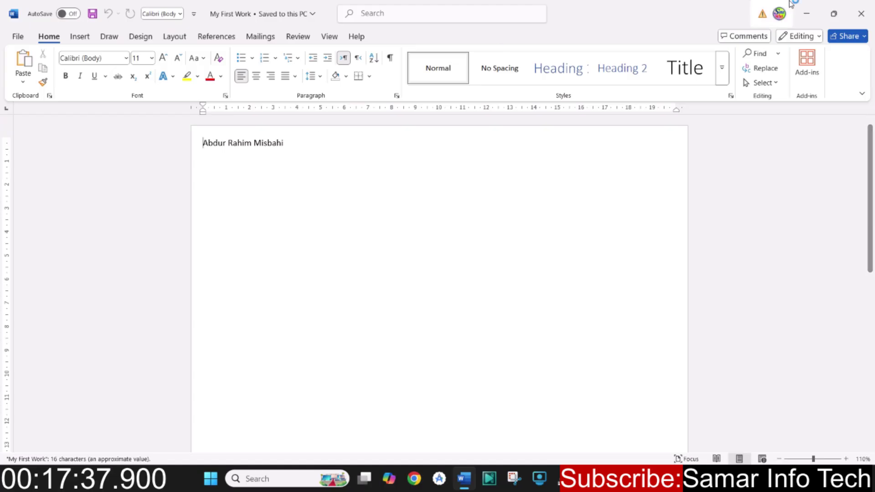
pyautogui.click(861, 13)
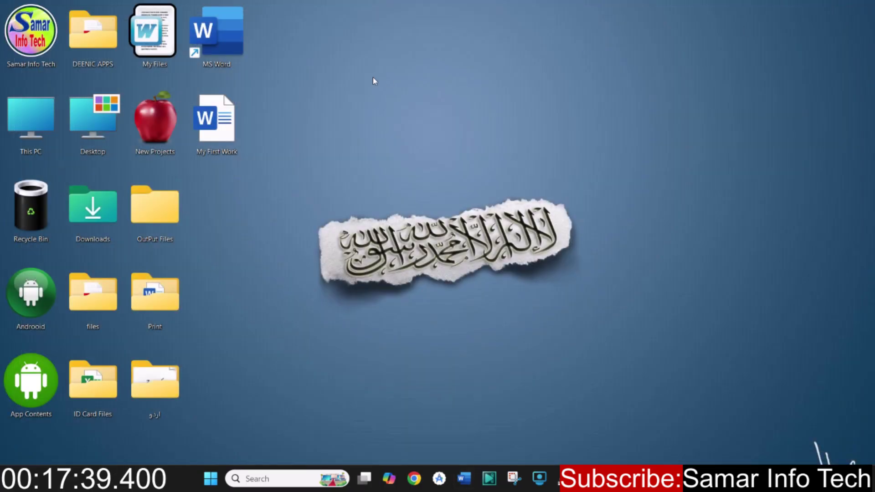
pyautogui.doubleClick(234, 31)
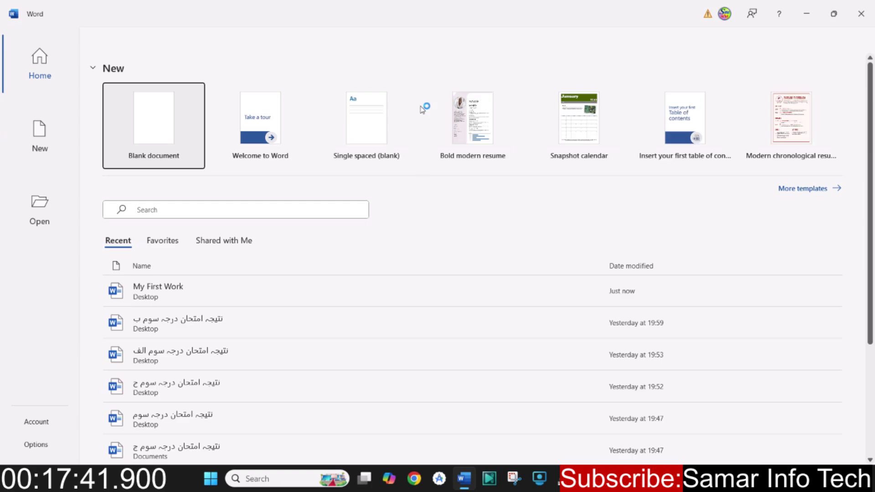
# Step: Start a blank document and go to the File > Open page
pyautogui.click(200, 142)
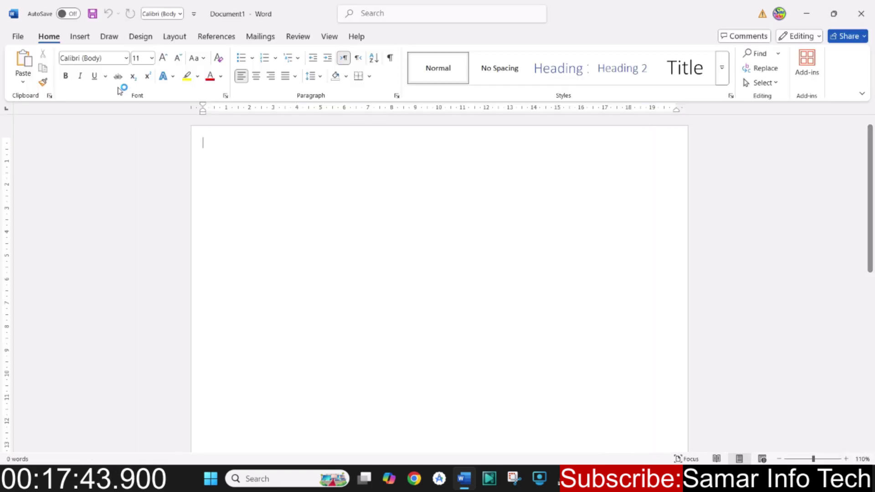
pyautogui.click(19, 37)
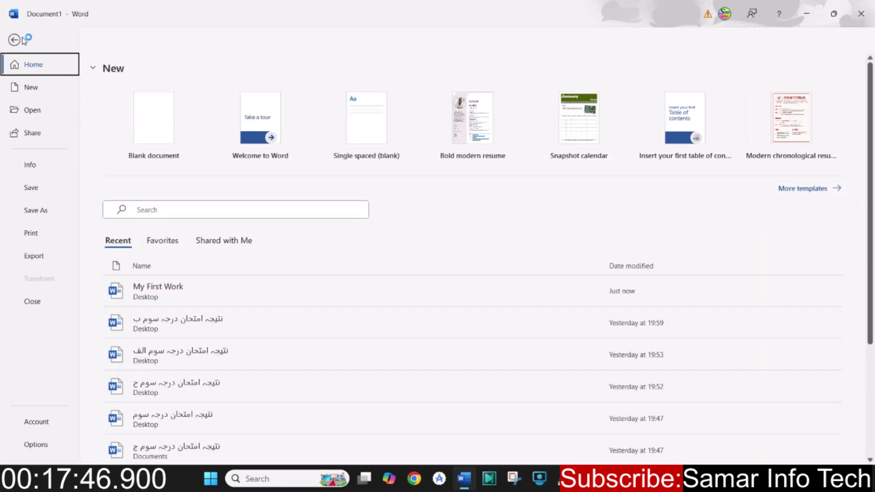
pyautogui.click(35, 115)
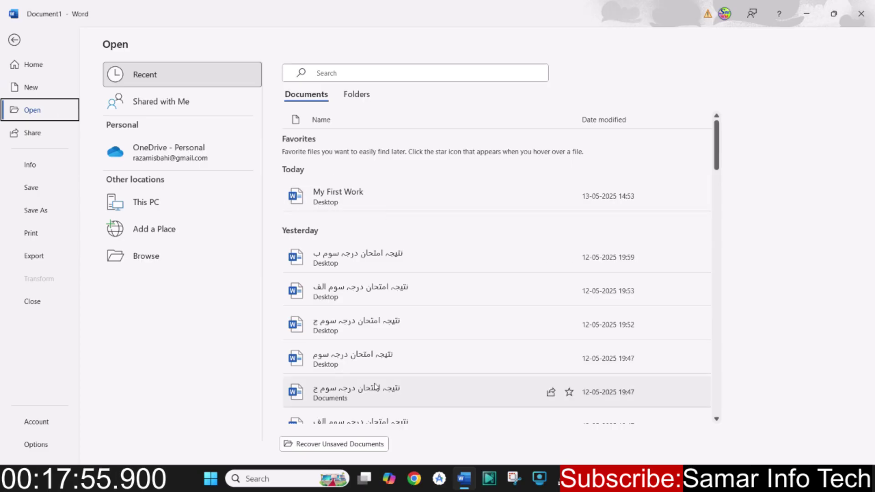
pyautogui.scroll(-5, 388, 371)
pyautogui.scroll(5, 394, 370)
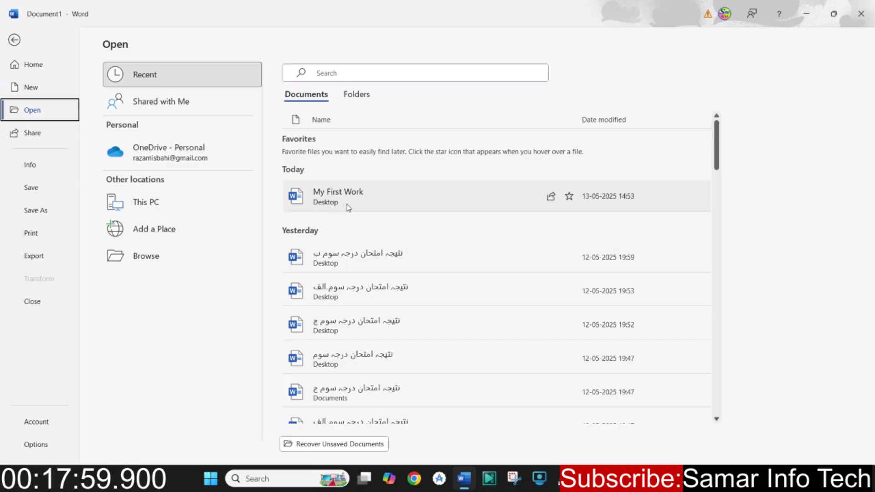
# Step: Browse This PC to the Desktop folder and select My First Work
pyautogui.click(142, 203)
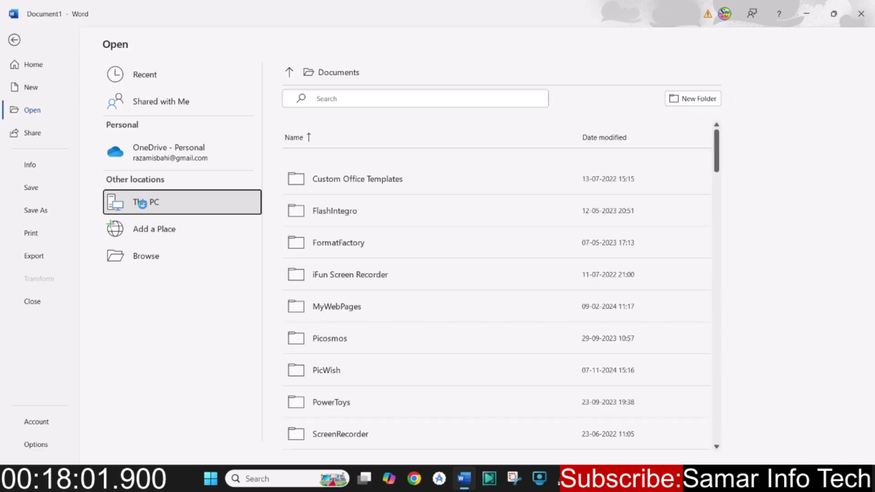
pyautogui.click(143, 203)
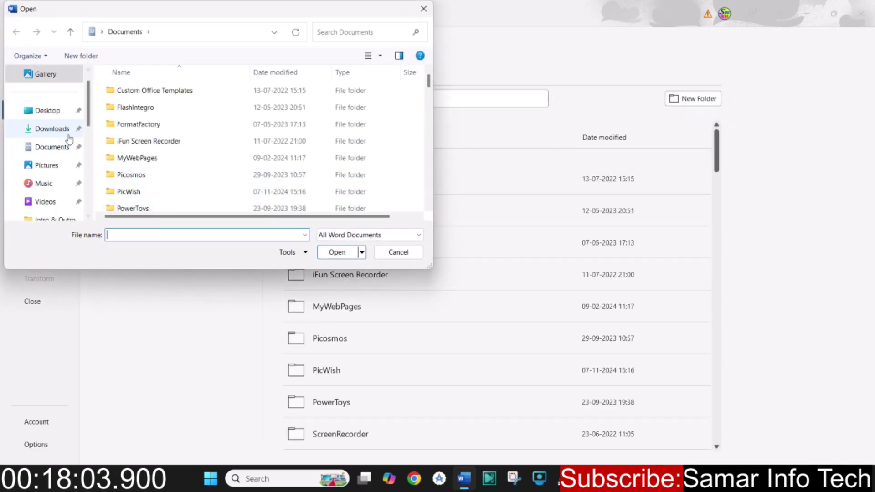
pyautogui.click(50, 117)
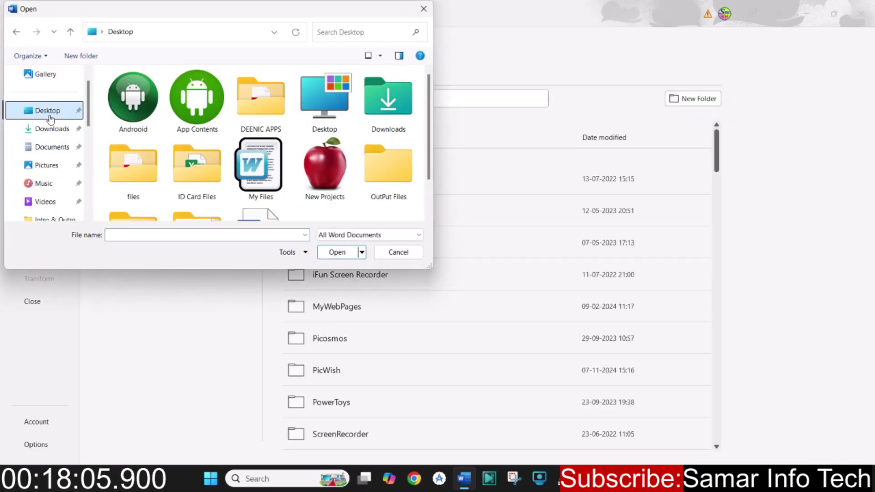
pyautogui.scroll(-1, 261, 173)
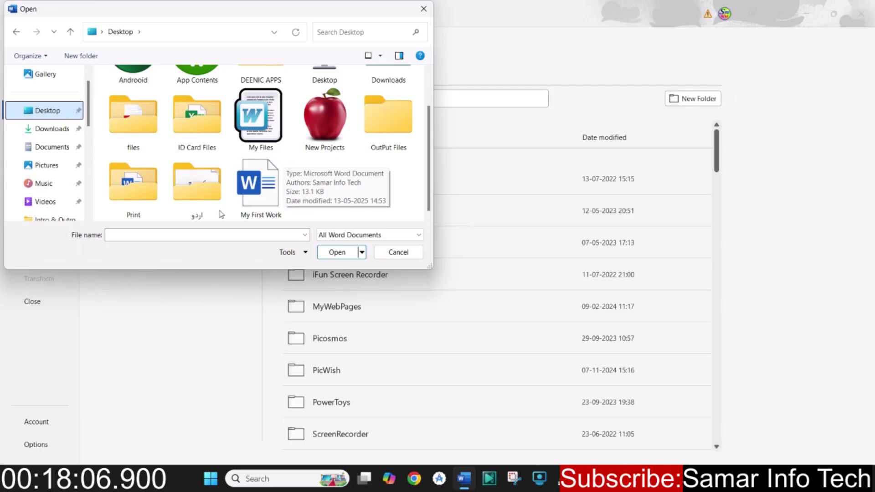
pyautogui.click(261, 198)
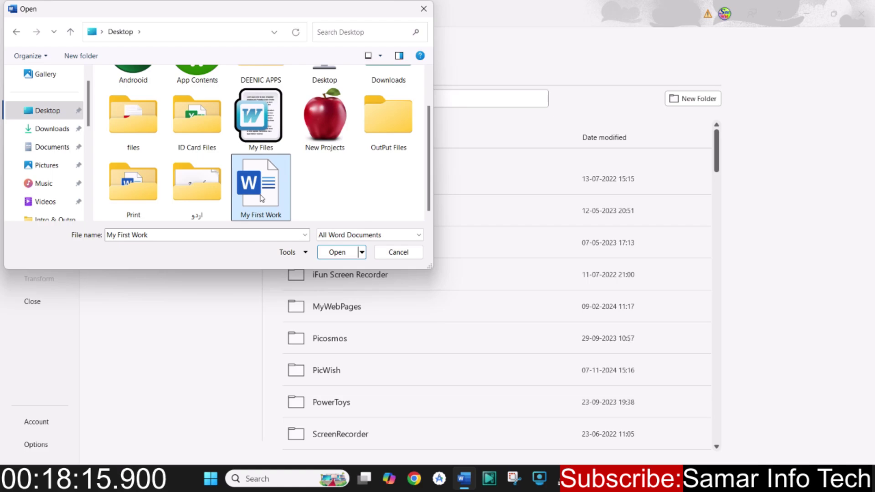
# Step: Open My First Work from the dialog, reopen it from its desktop icon, then close Word
pyautogui.click(339, 253)
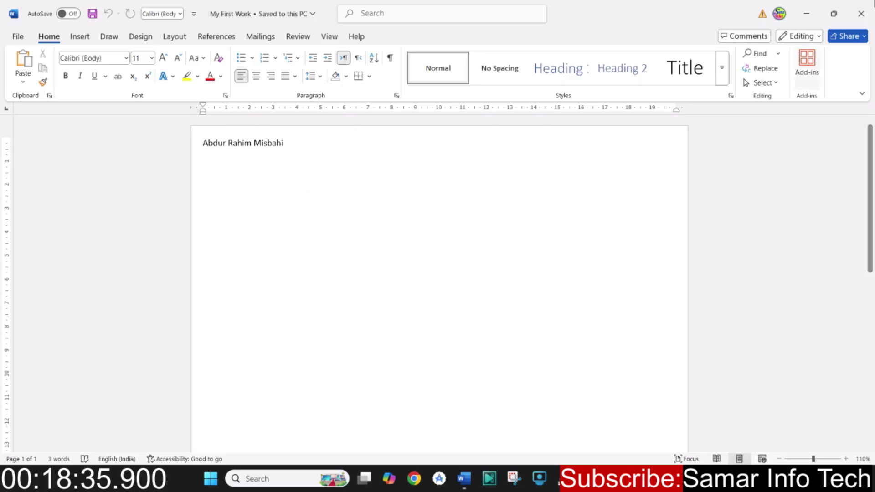
pyautogui.click(809, 12)
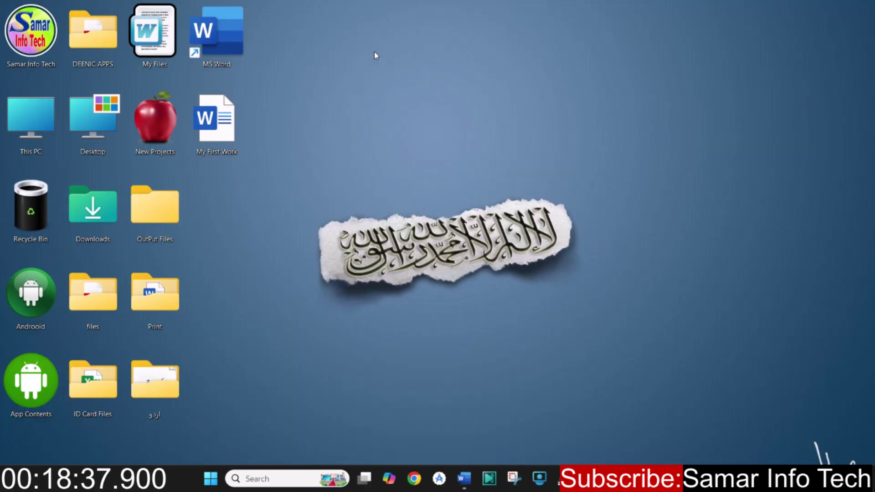
pyautogui.click(215, 131)
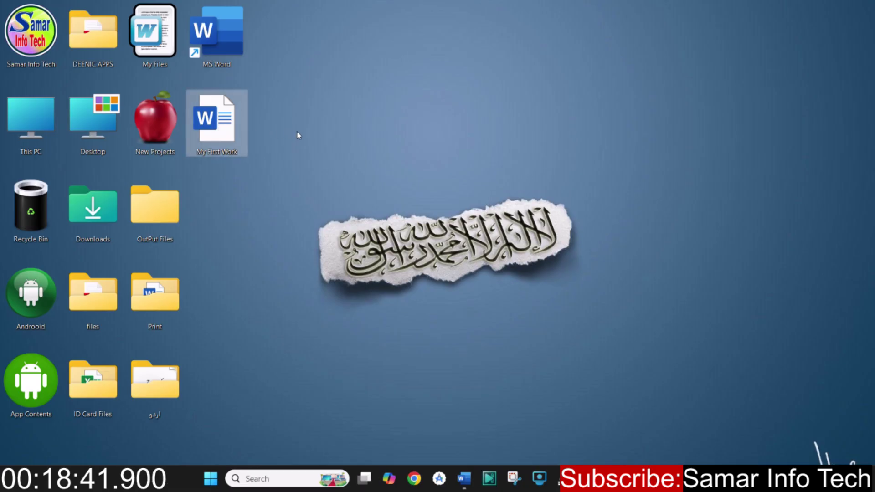
pyautogui.doubleClick(217, 133)
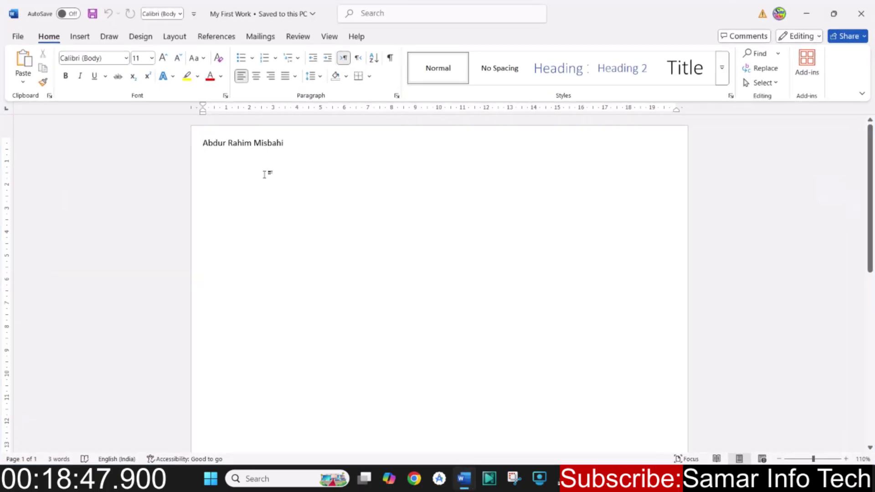
pyautogui.click(861, 14)
# Step: Refresh the Windows desktop twice
pyautogui.rightClick(424, 41)
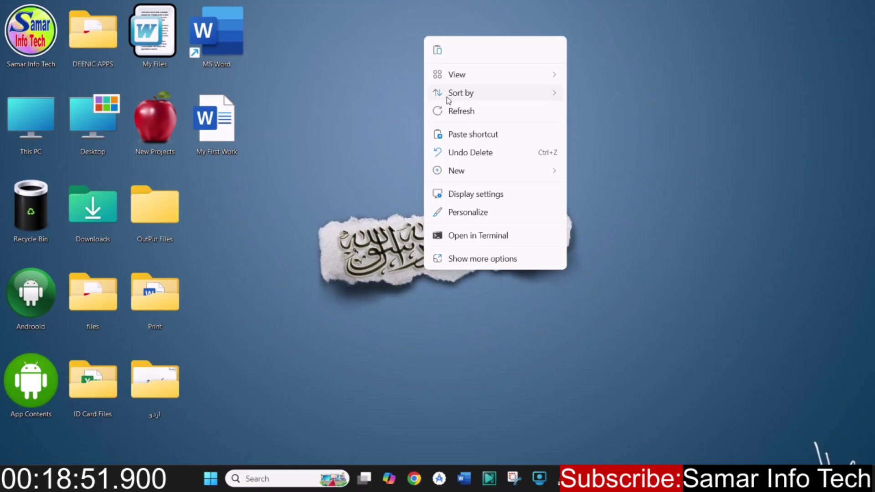
pyautogui.click(438, 111)
pyautogui.rightClick(400, 41)
pyautogui.click(437, 120)
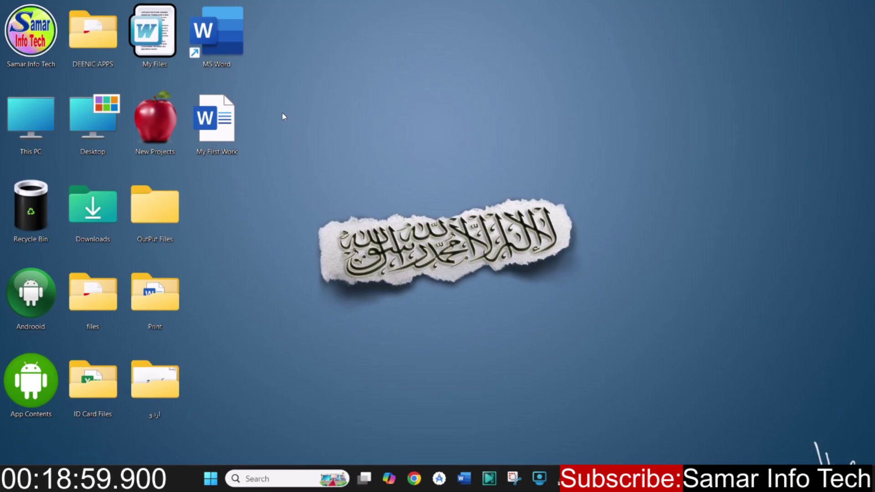
# Step: Cut the My First Work document from the desktop and open This PC
pyautogui.moveTo(271, 92); pyautogui.dragTo(209, 173)
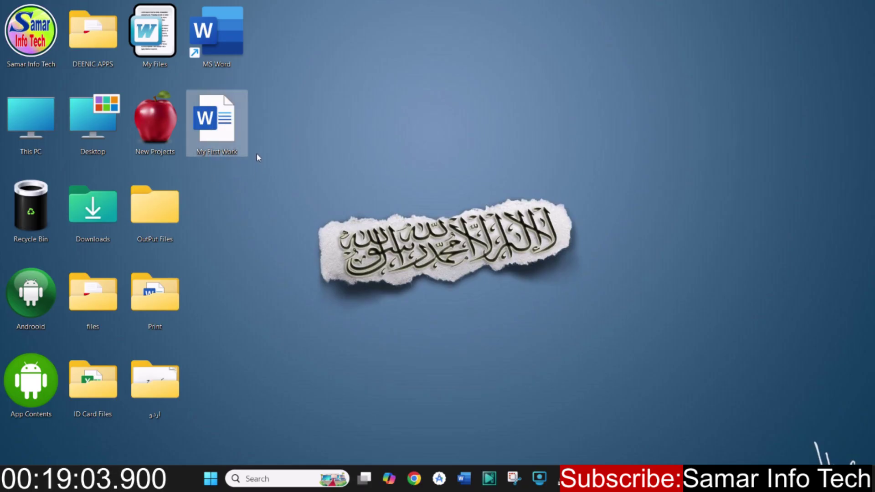
pyautogui.rightClick(212, 121)
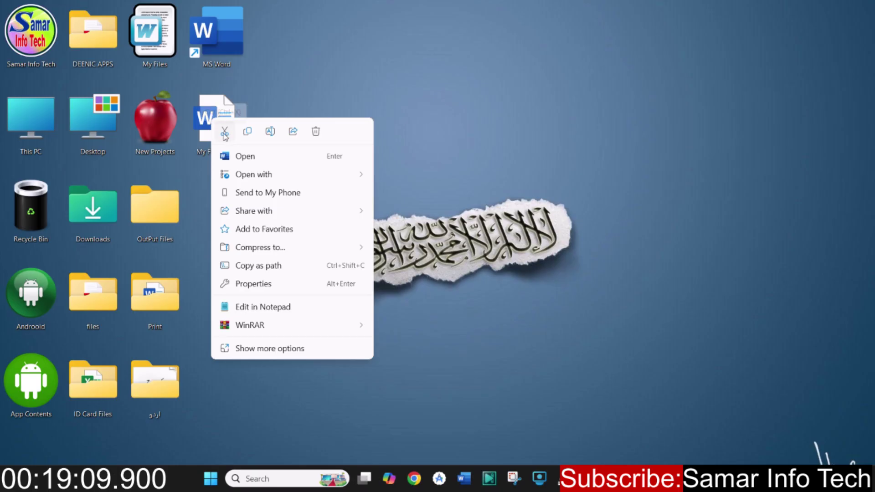
pyautogui.click(225, 133)
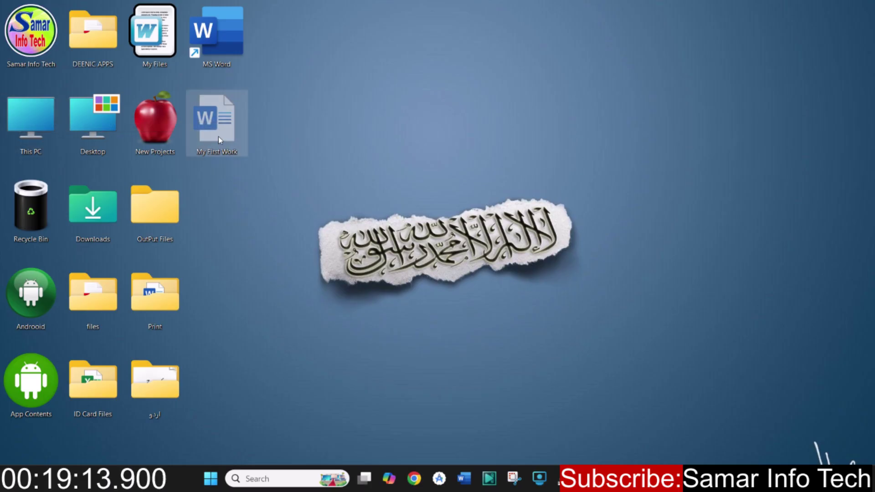
pyautogui.doubleClick(39, 103)
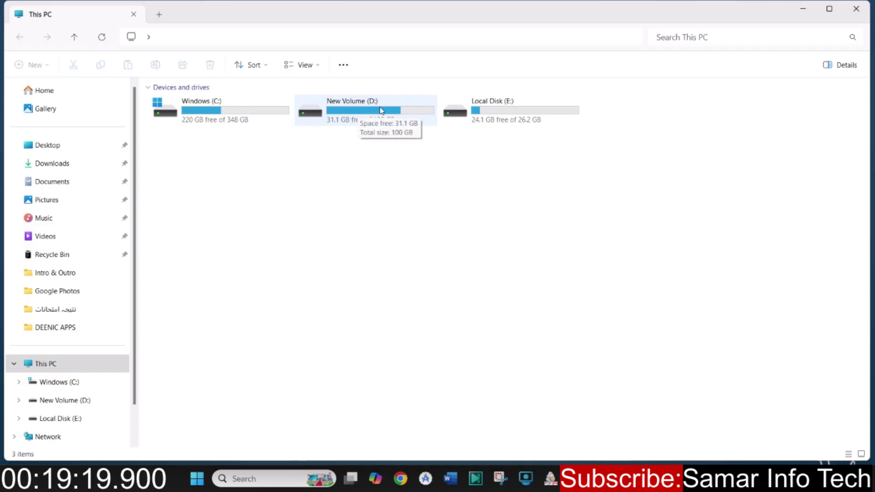
# Step: Create a new folder named 'MS Word First Work' on New Volume (D:)
pyautogui.click(367, 112)
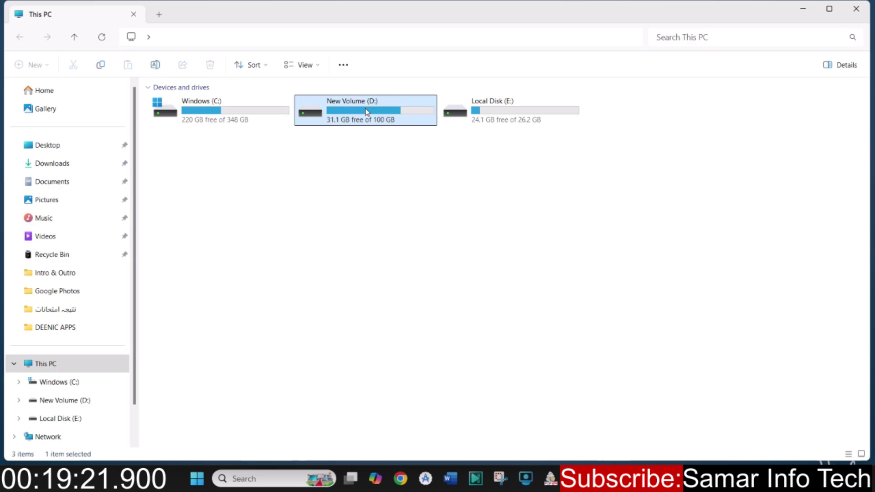
pyautogui.doubleClick(367, 112)
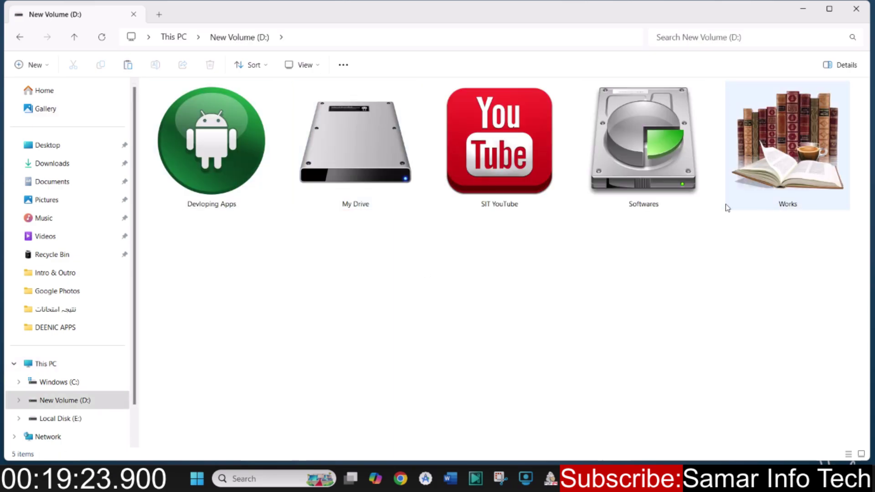
pyautogui.click(38, 67)
pyautogui.click(37, 93)
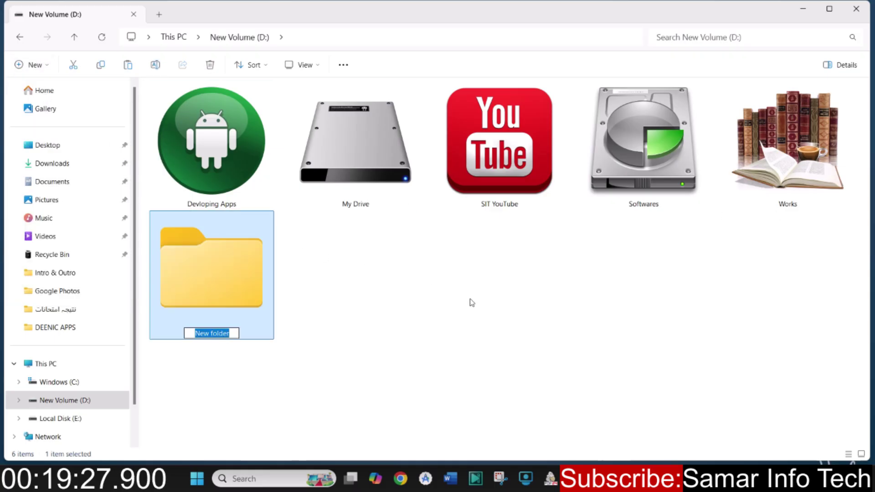
pyautogui.write('MS')
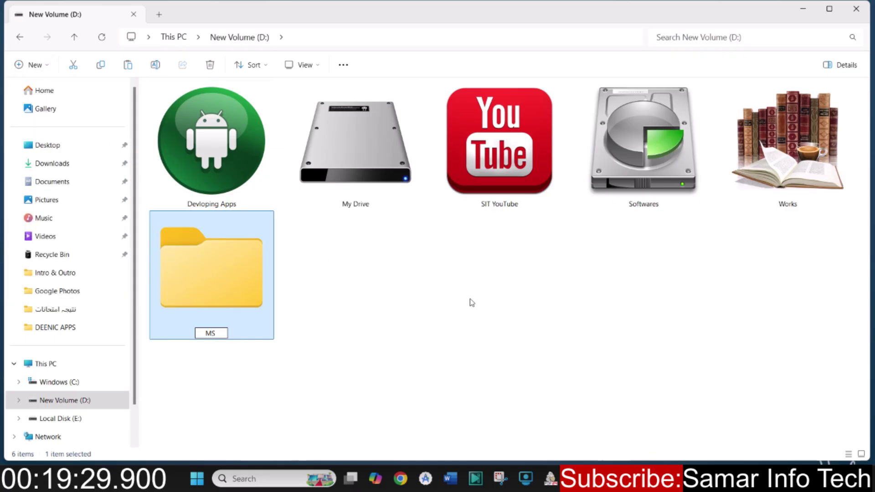
pyautogui.write(' Off')
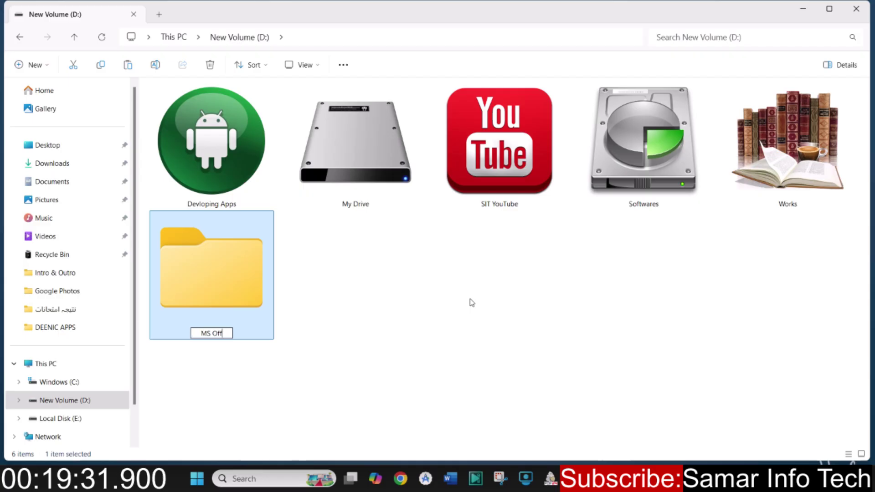
pyautogui.press('BackSpace')
pyautogui.press('BackSpace')
pyautogui.press('BackSpace')
pyautogui.write('Word')
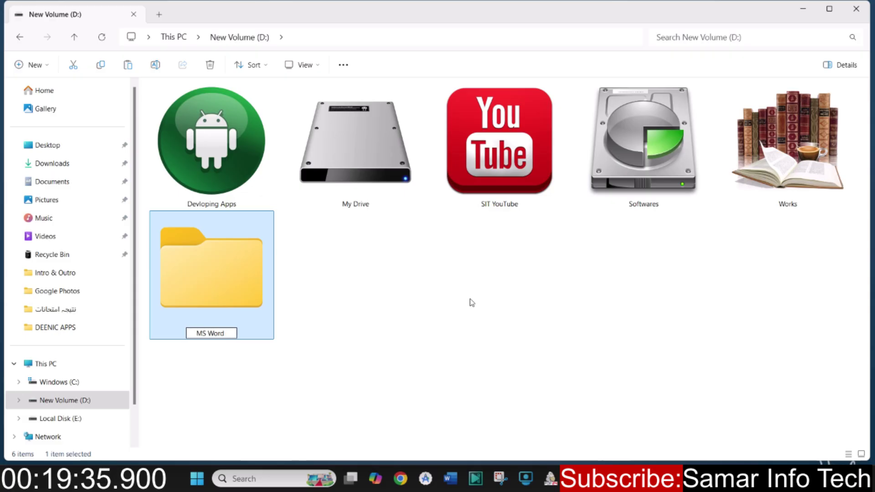
pyautogui.write(' Fi')
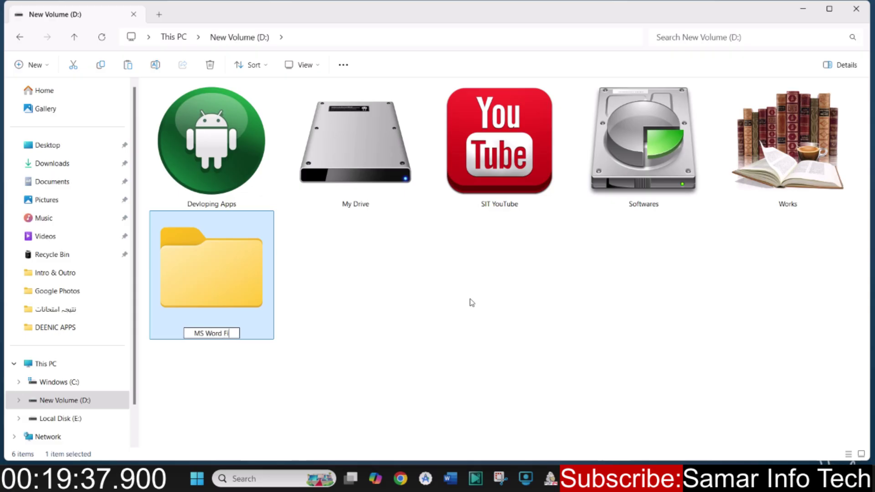
pyautogui.write('rst Work')
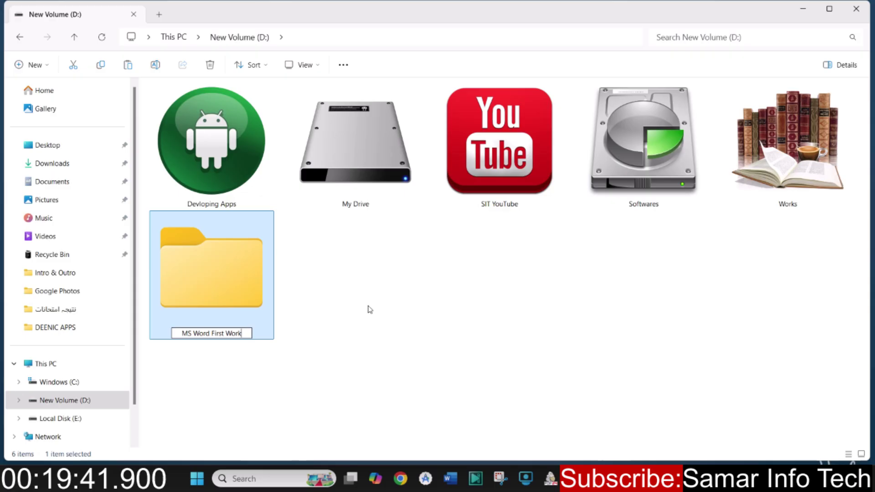
pyautogui.press('Return')
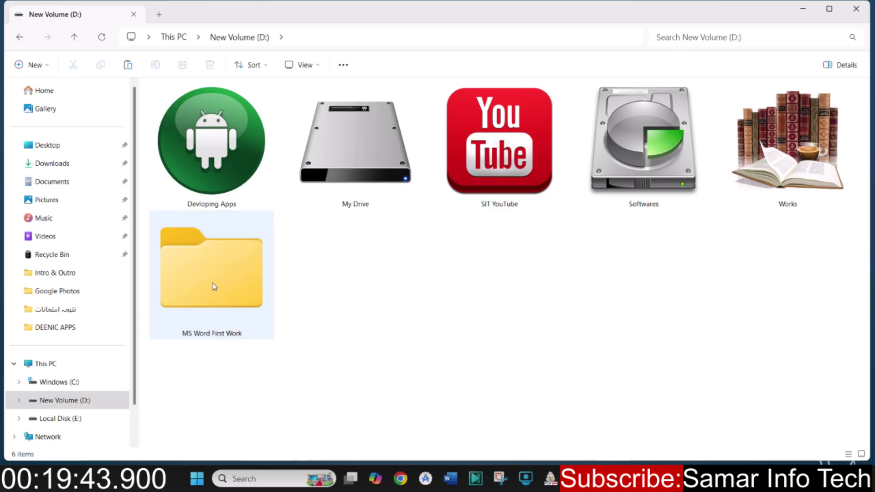
# Step: Paste My First Work into the MS Word First Work folder and open it in Word
pyautogui.doubleClick(213, 287)
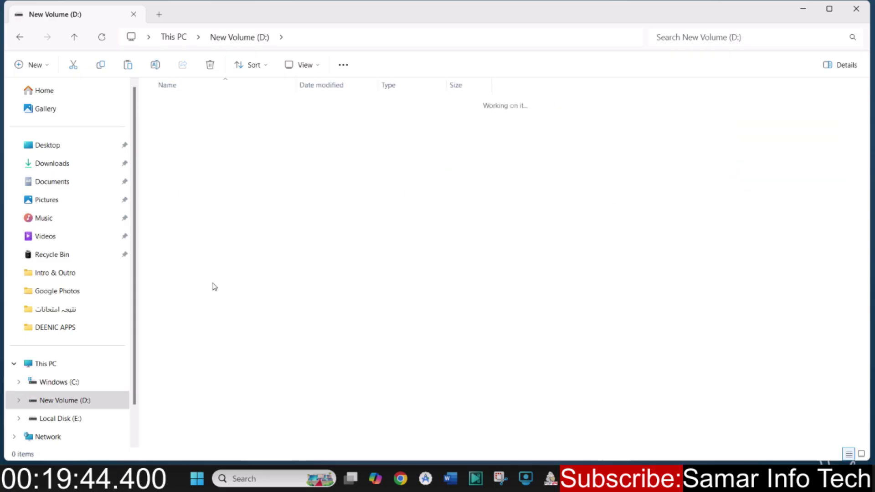
pyautogui.rightClick(279, 139)
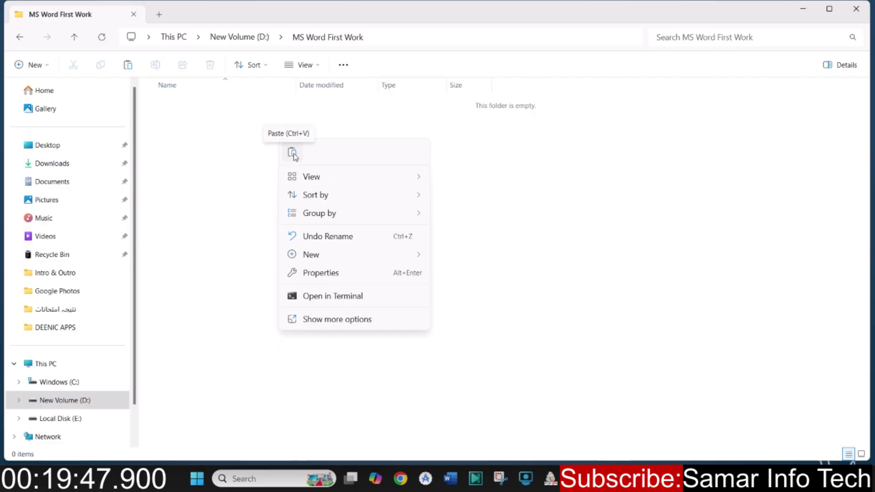
pyautogui.click(292, 153)
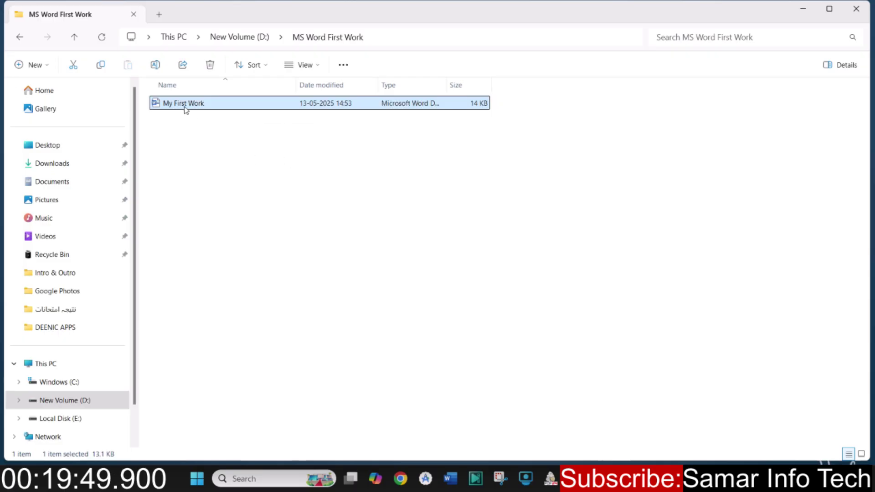
pyautogui.click(215, 153)
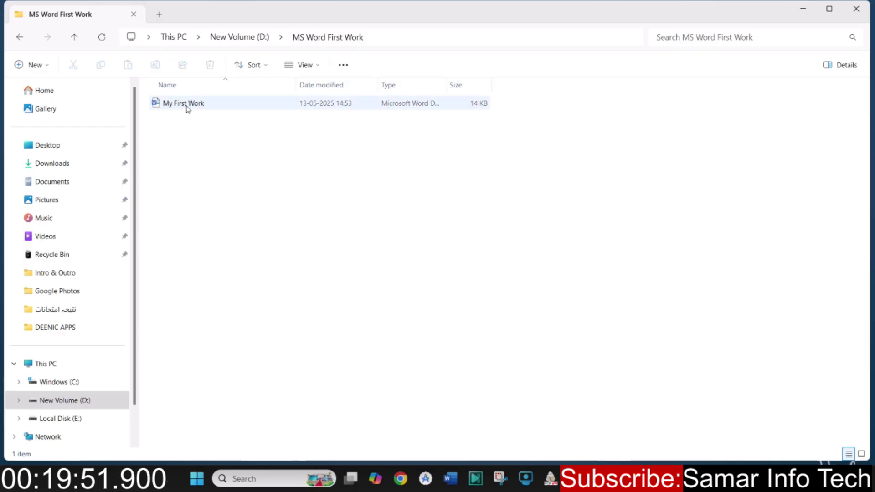
pyautogui.doubleClick(187, 104)
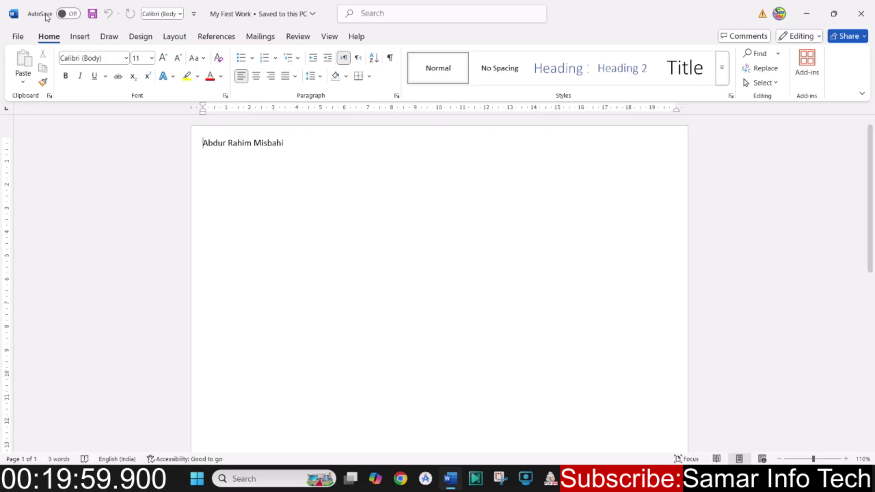
# Step: Check My First Work's D: > MS Word First Work location in File's recent documents, via Insert
pyautogui.click(19, 36)
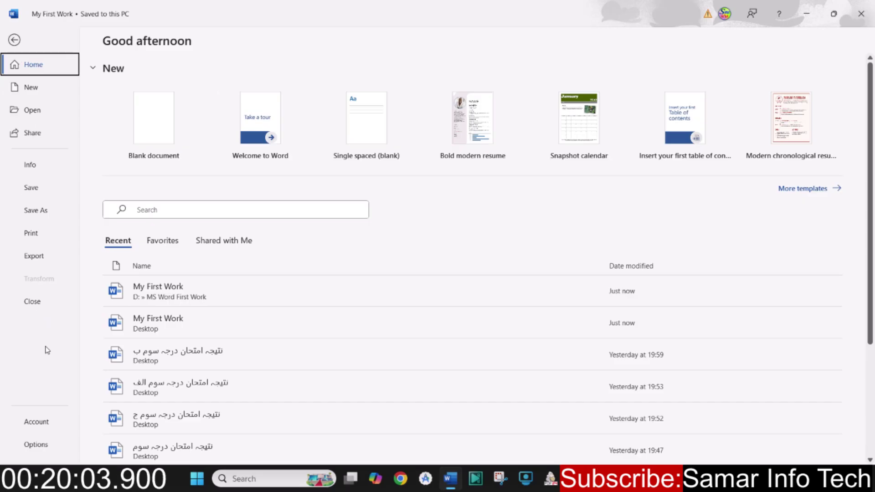
pyautogui.click(15, 40)
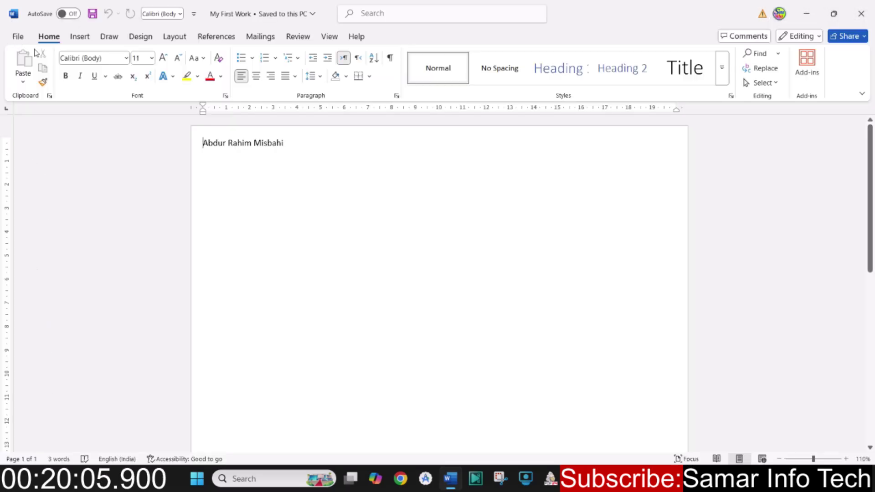
pyautogui.click(80, 37)
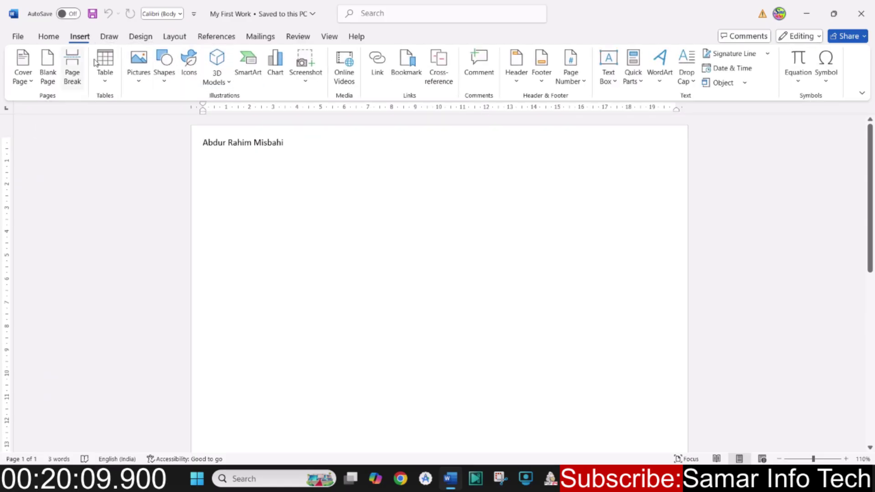
pyautogui.click(17, 36)
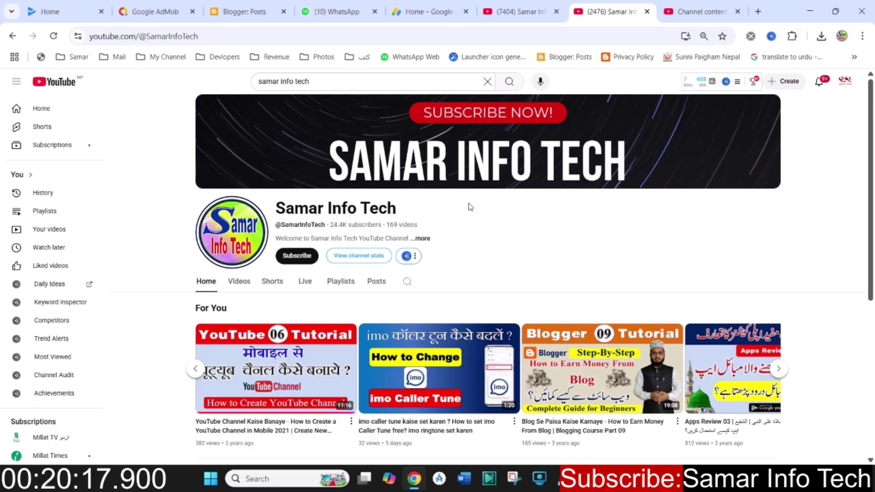
# Step: Subscribe to the Samar Info Tech channel and set its notification bell to All
pyautogui.click(294, 258)
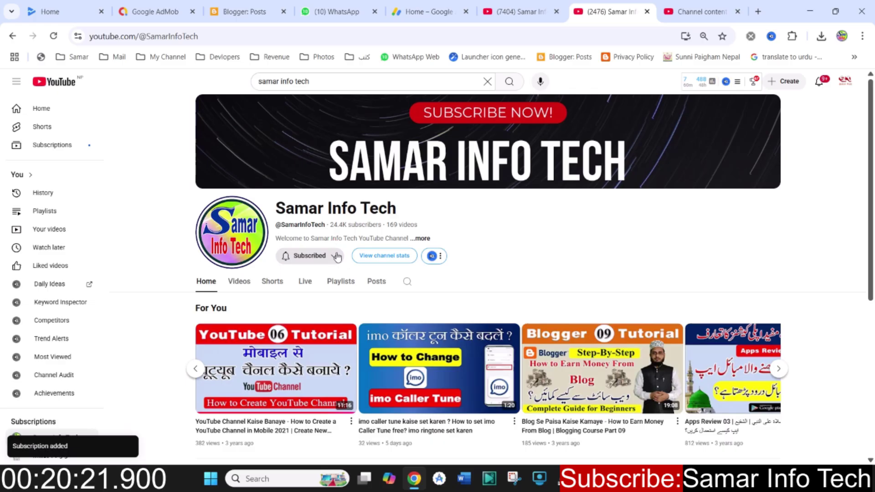
pyautogui.click(334, 256)
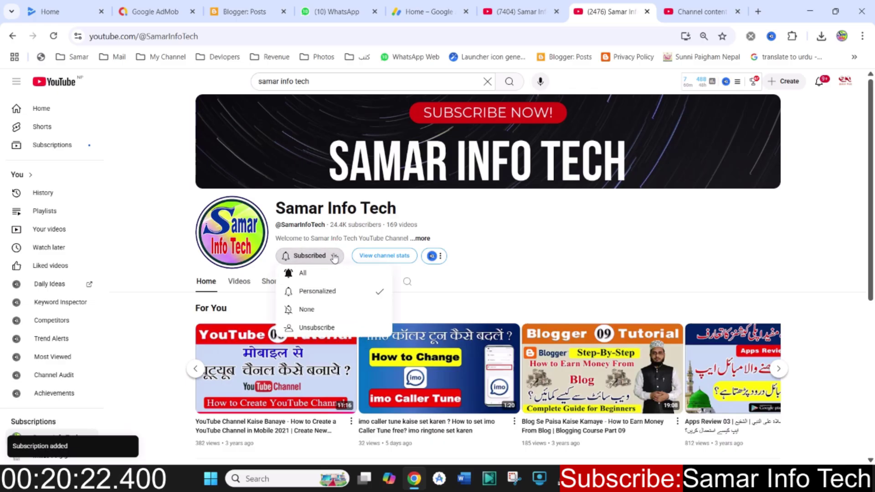
pyautogui.click(303, 274)
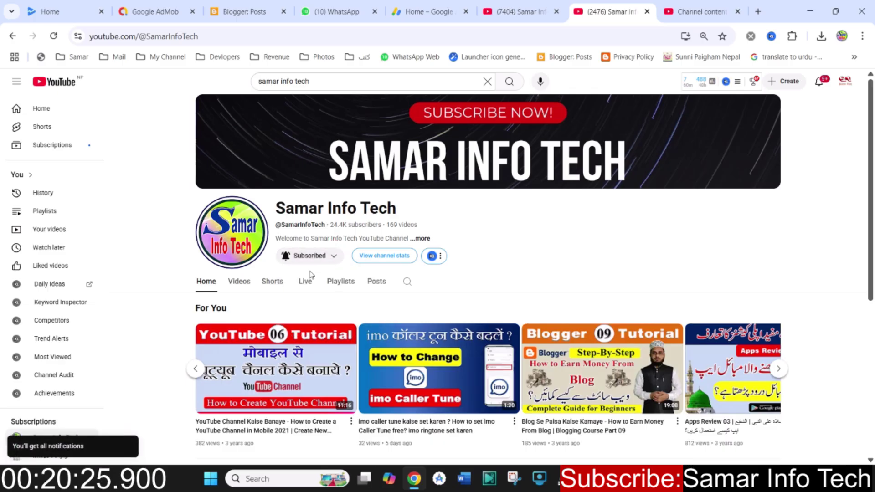